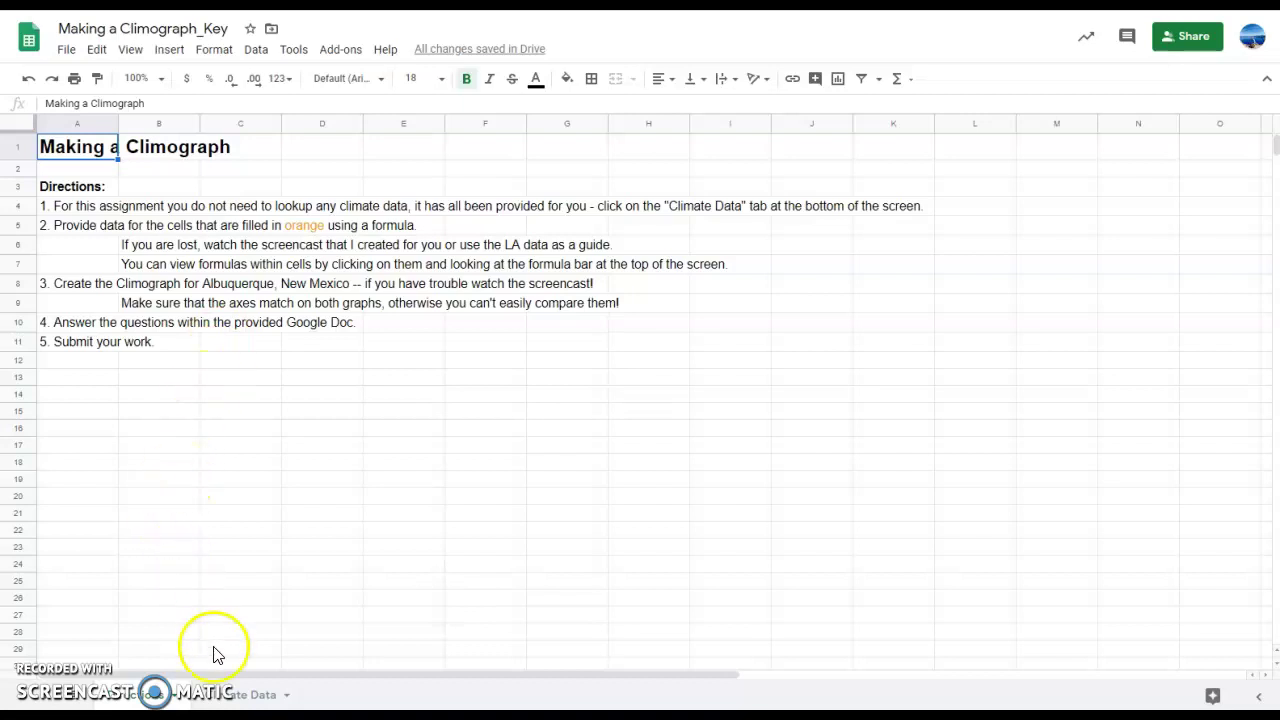
- Switch to the Climate Data sheet to view the Los Angeles and Albuquerque tables
{"action": "left_click", "coordinate": [239, 698]}
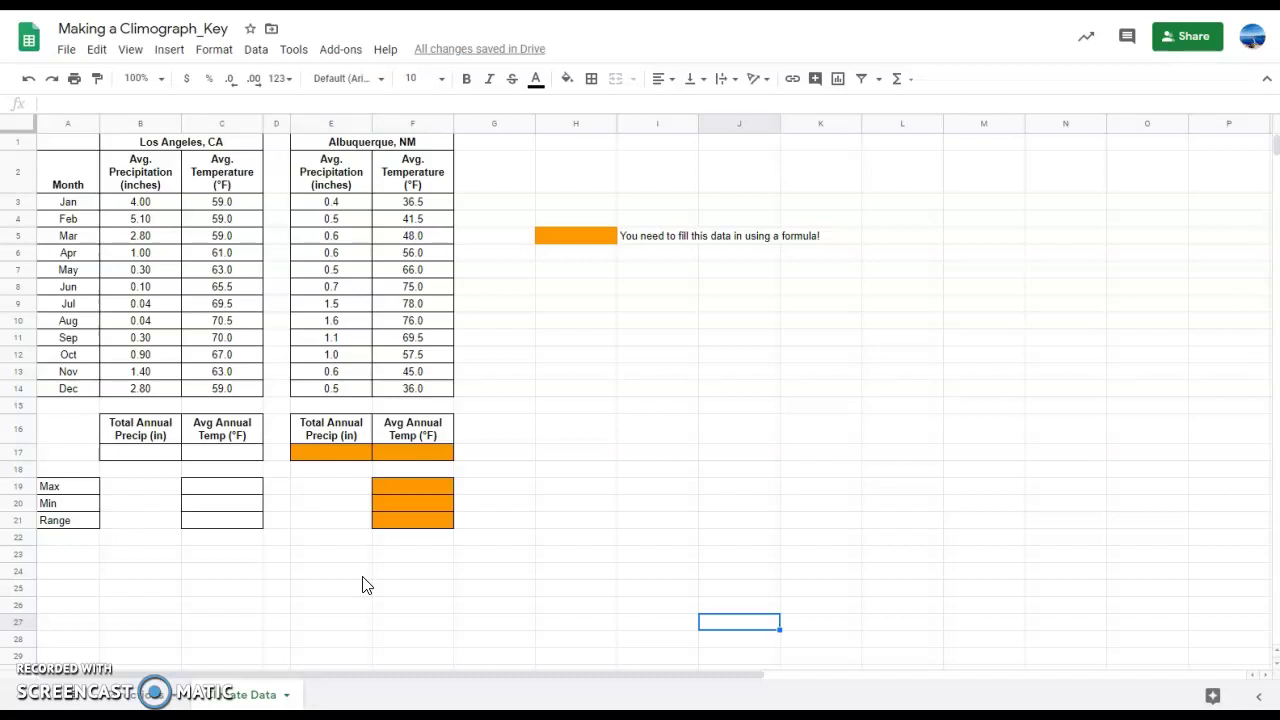
{"action": "left_click", "coordinate": [167, 452]}
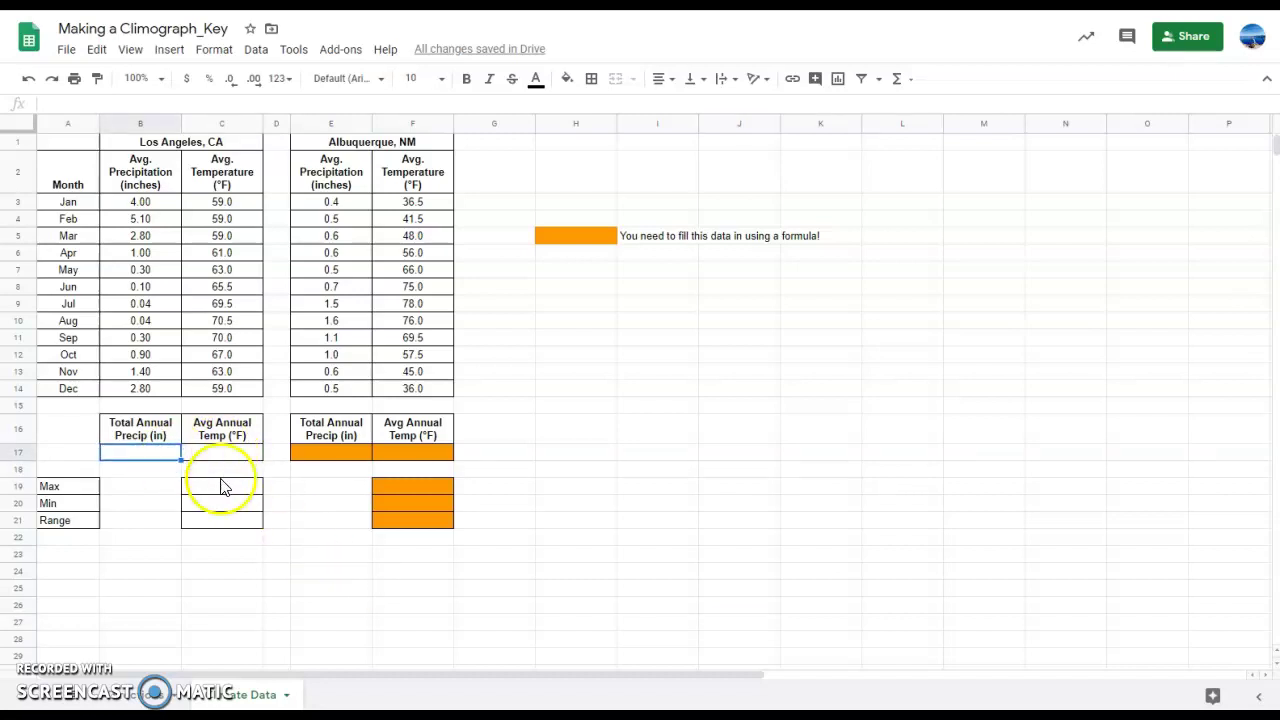
{"action": "left_click", "coordinate": [246, 526], "text": "shift"}
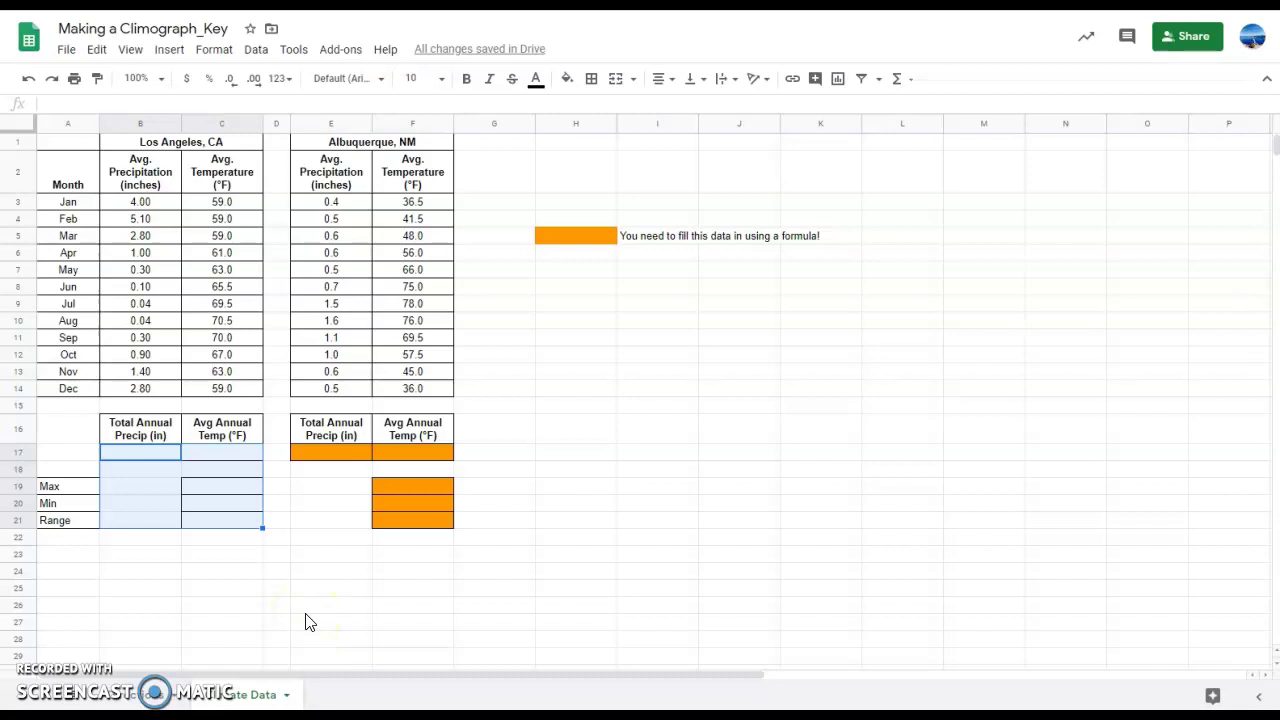
{"action": "left_click", "coordinate": [294, 520]}
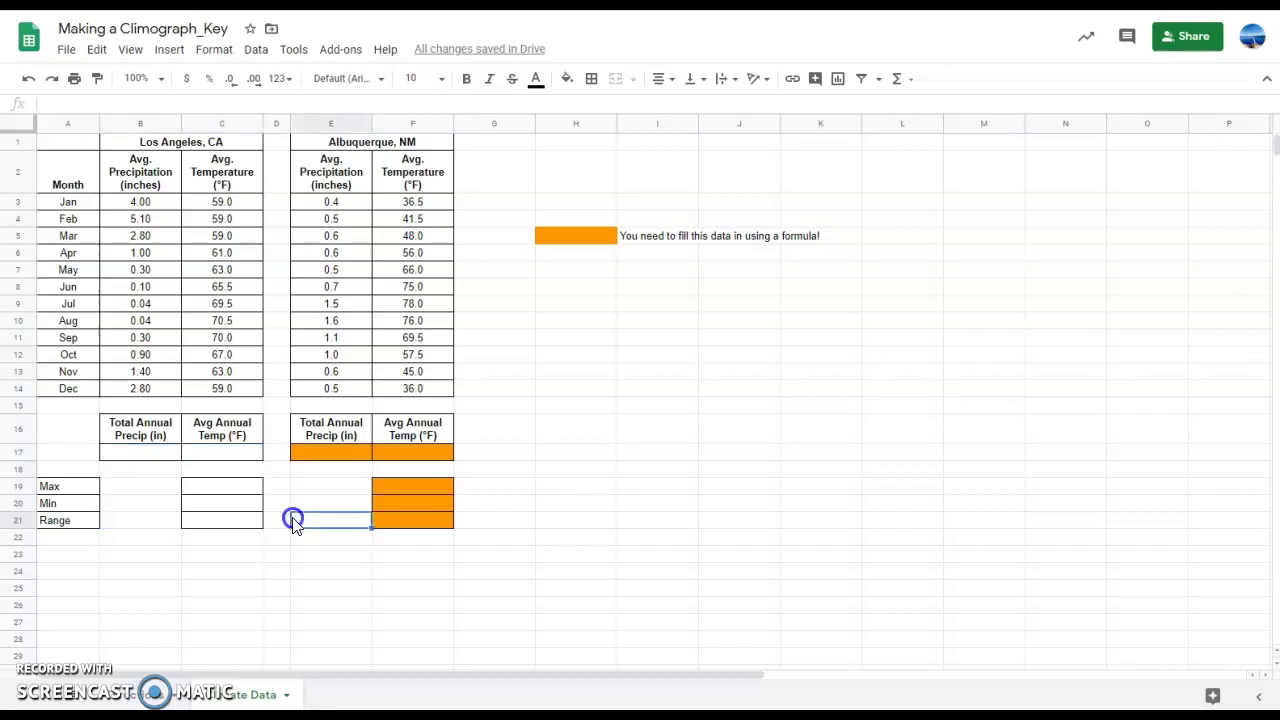
{"action": "left_click", "coordinate": [346, 456]}
{"action": "left_click", "coordinate": [428, 456]}
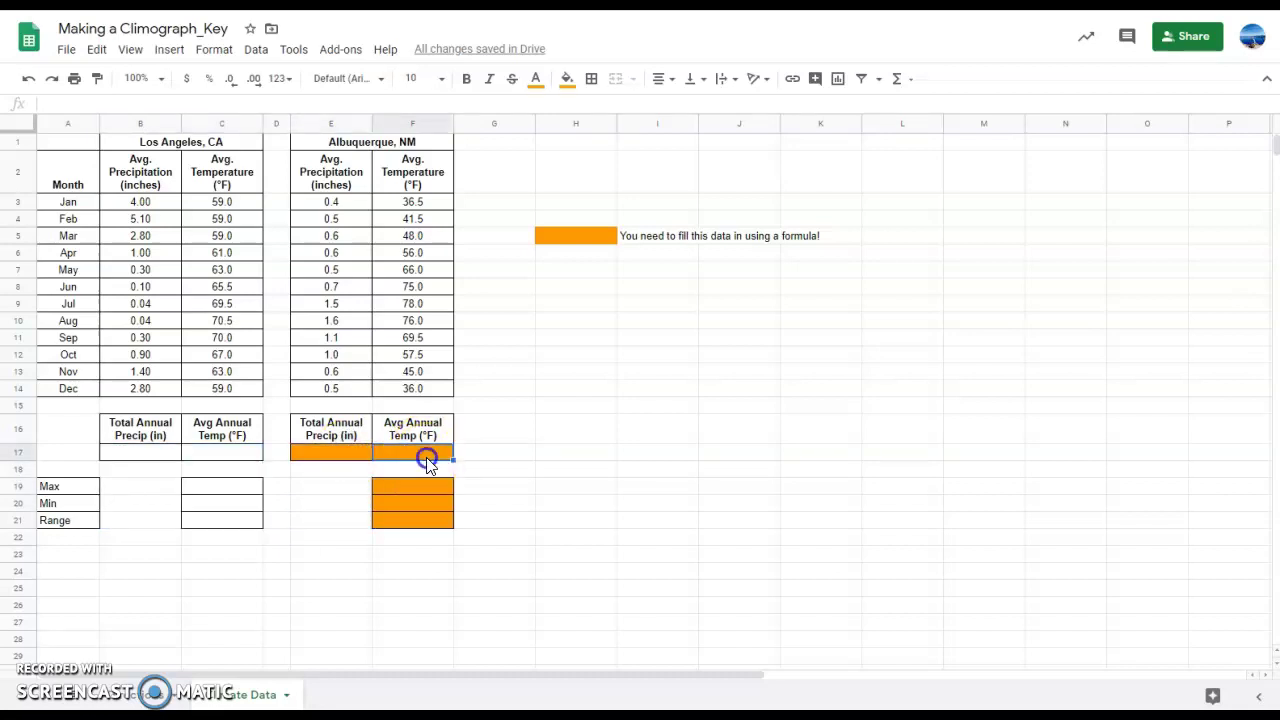
{"action": "left_click", "coordinate": [421, 492]}
{"action": "left_click", "coordinate": [419, 505]}
{"action": "left_click", "coordinate": [421, 522]}
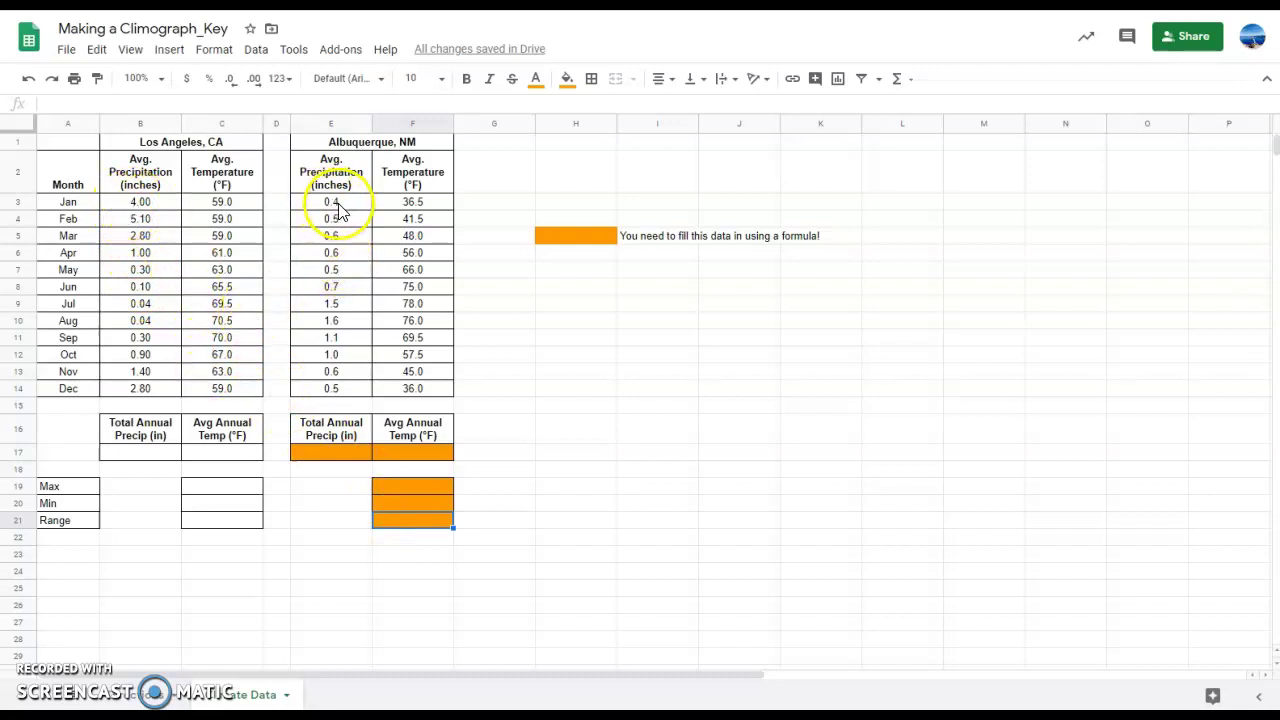
{"action": "left_click_drag", "start_coordinate": [337, 210], "coordinate": [396, 394]}
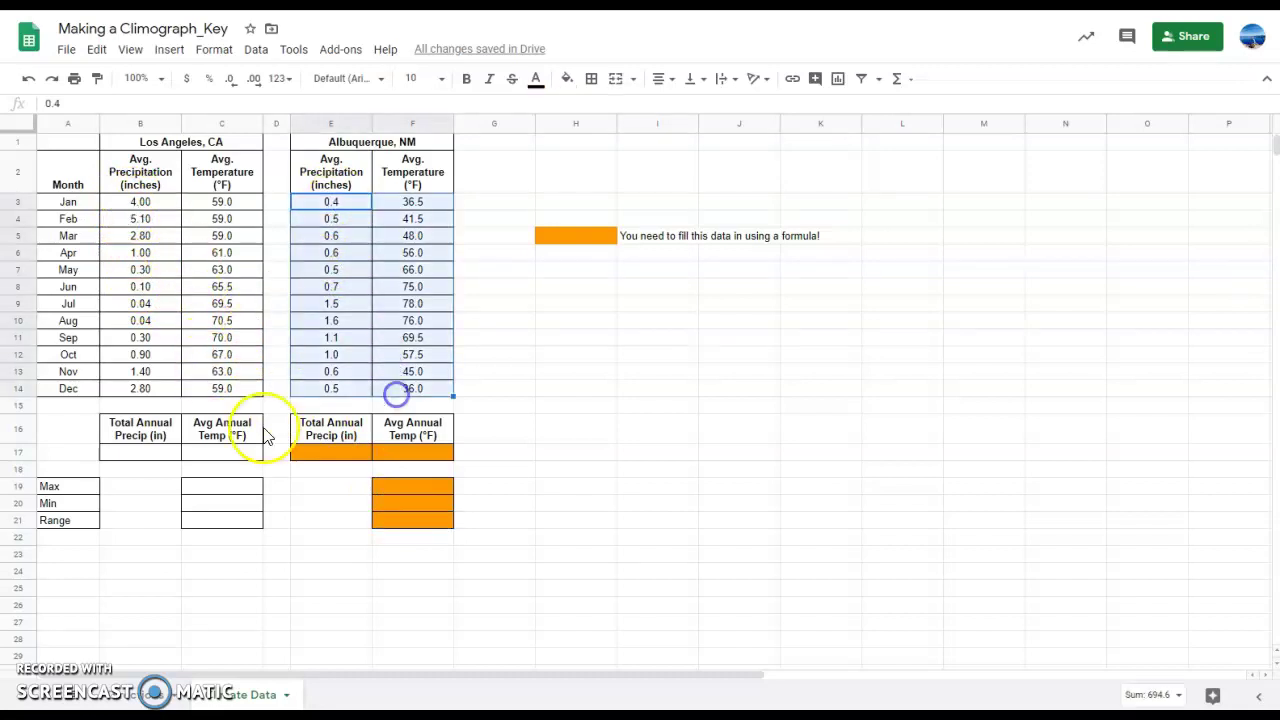
{"action": "left_click", "coordinate": [161, 457]}
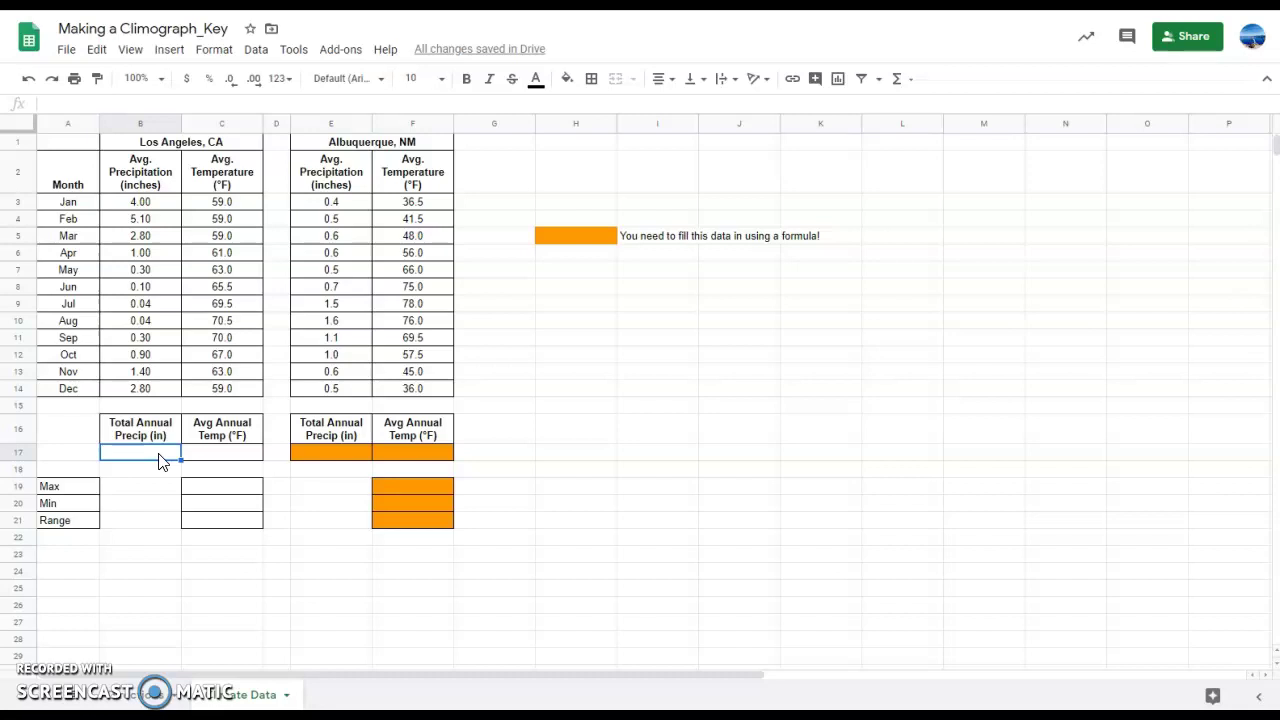
{"action": "left_click", "coordinate": [145, 390]}
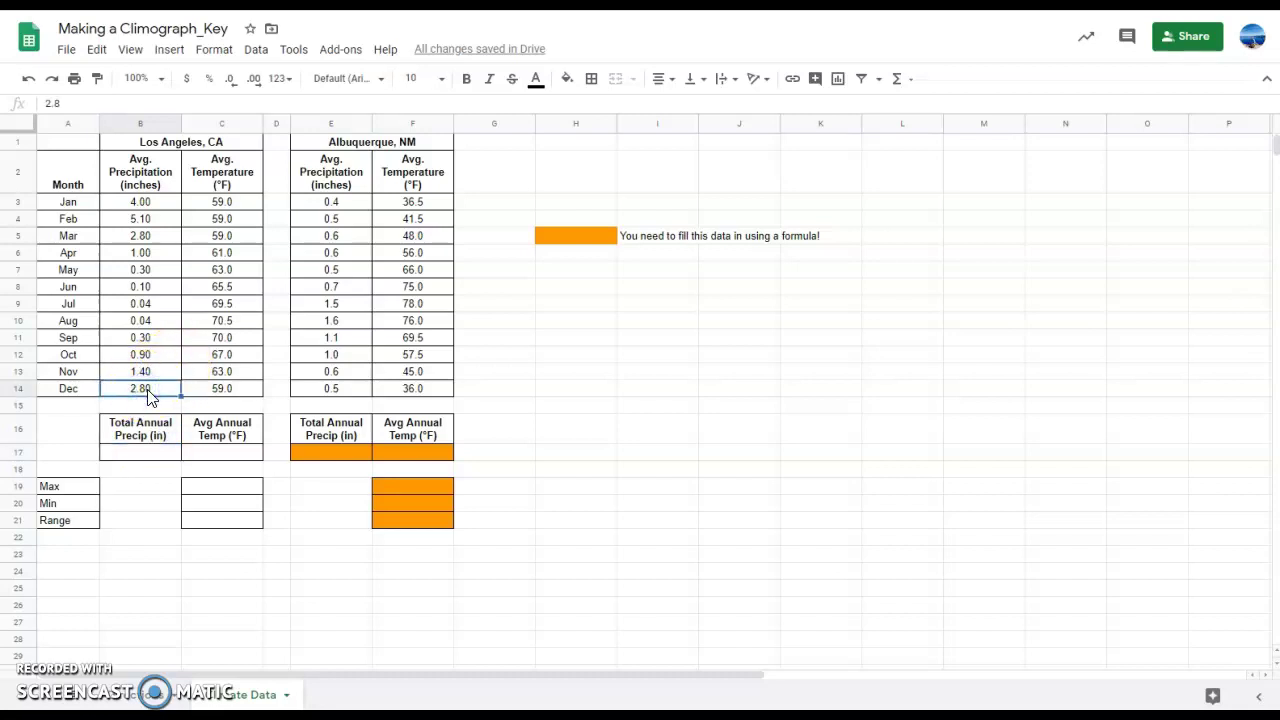
{"action": "key", "text": "Up"}
{"action": "key", "text": "Up"}
{"action": "key", "text": "Up"}
{"action": "key", "text": "Up"}
{"action": "key", "text": "Up"}
{"action": "key", "text": "Up"}
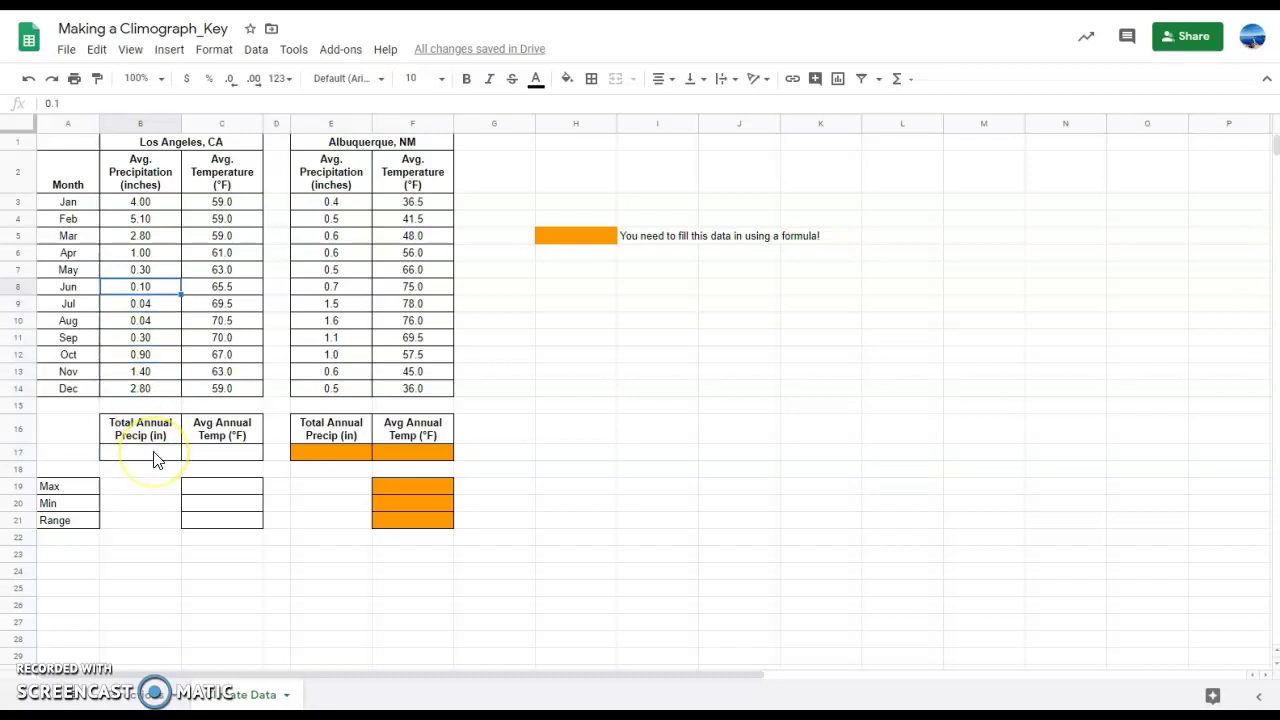
{"action": "left_click", "coordinate": [160, 432]}
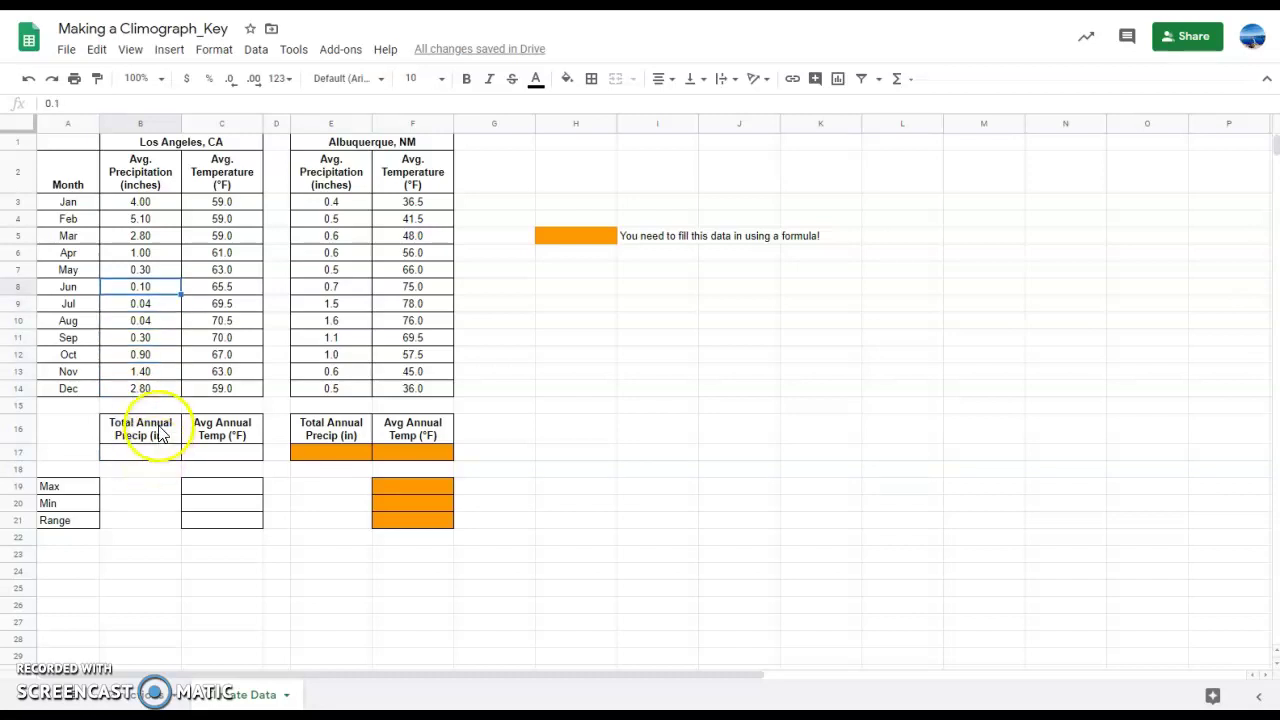
{"action": "left_click", "coordinate": [155, 205]}
{"action": "key", "text": "Down"}
{"action": "key", "text": "Down"}
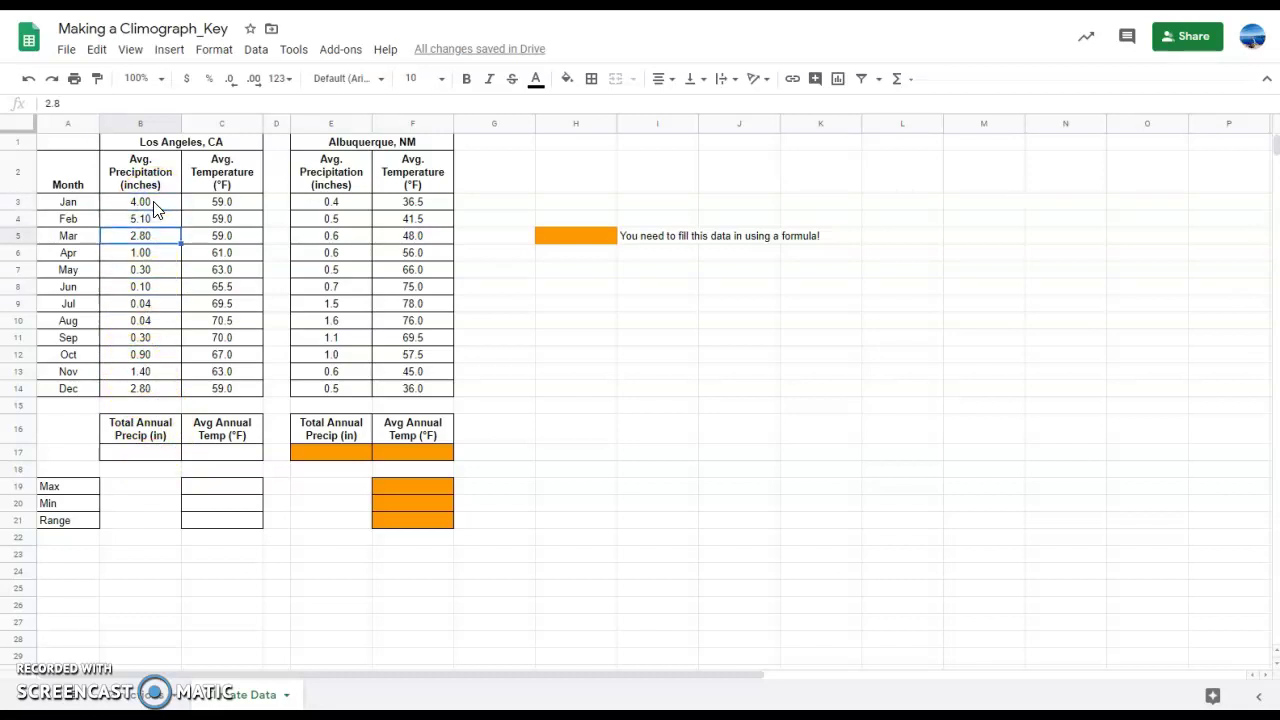
{"action": "left_click", "coordinate": [146, 455]}
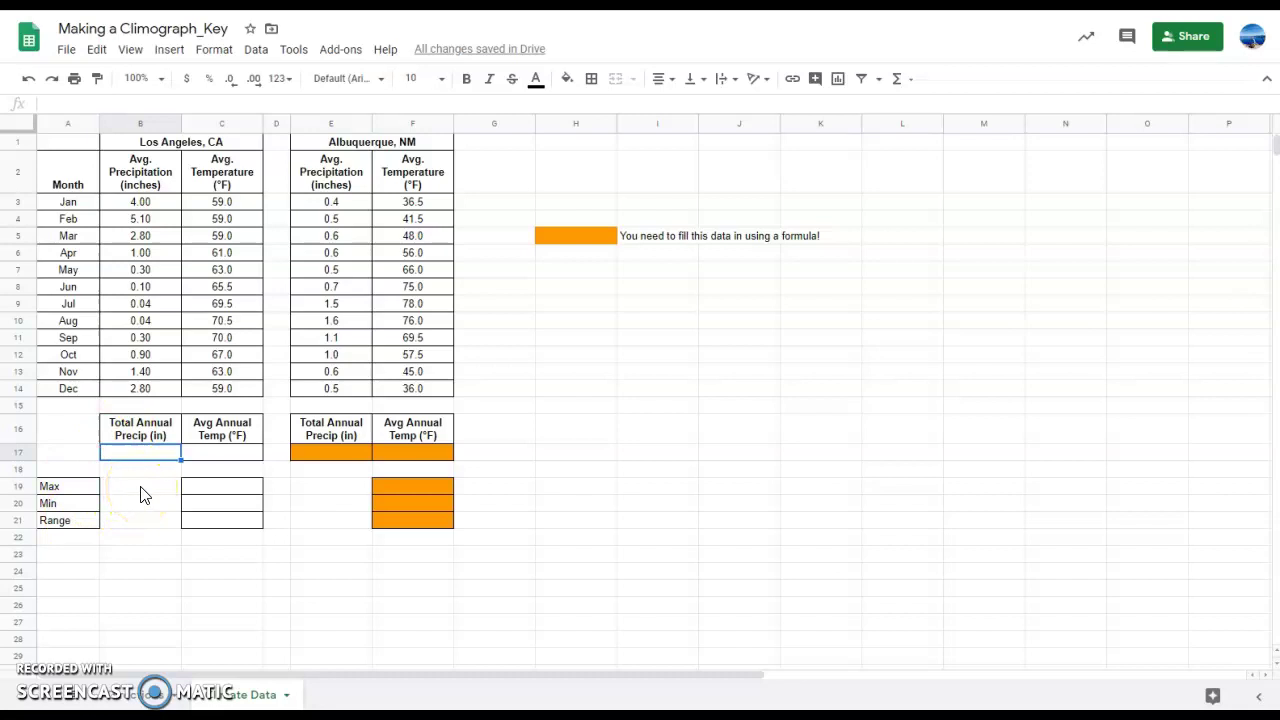
- Enter =sum(B3:B14) in B17 so Los Angeles total annual precipitation reads 18.8
{"action": "type", "text": "="}
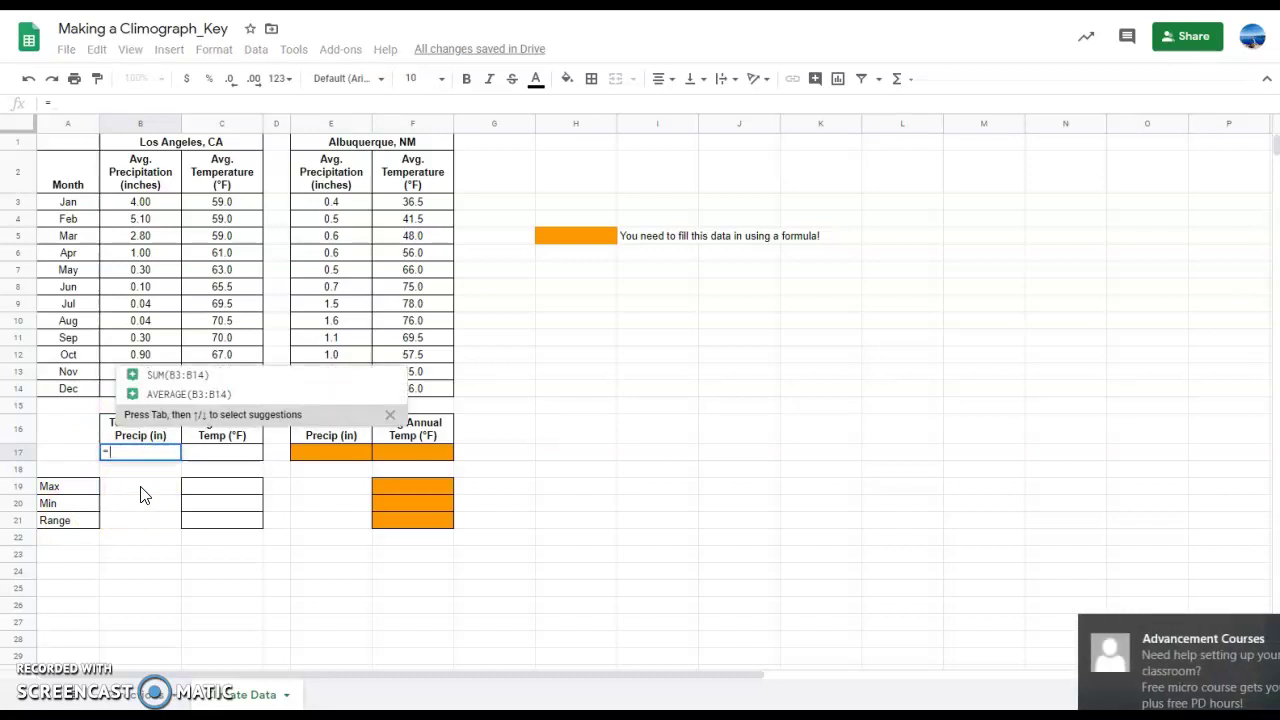
{"action": "type", "text": "sum"}
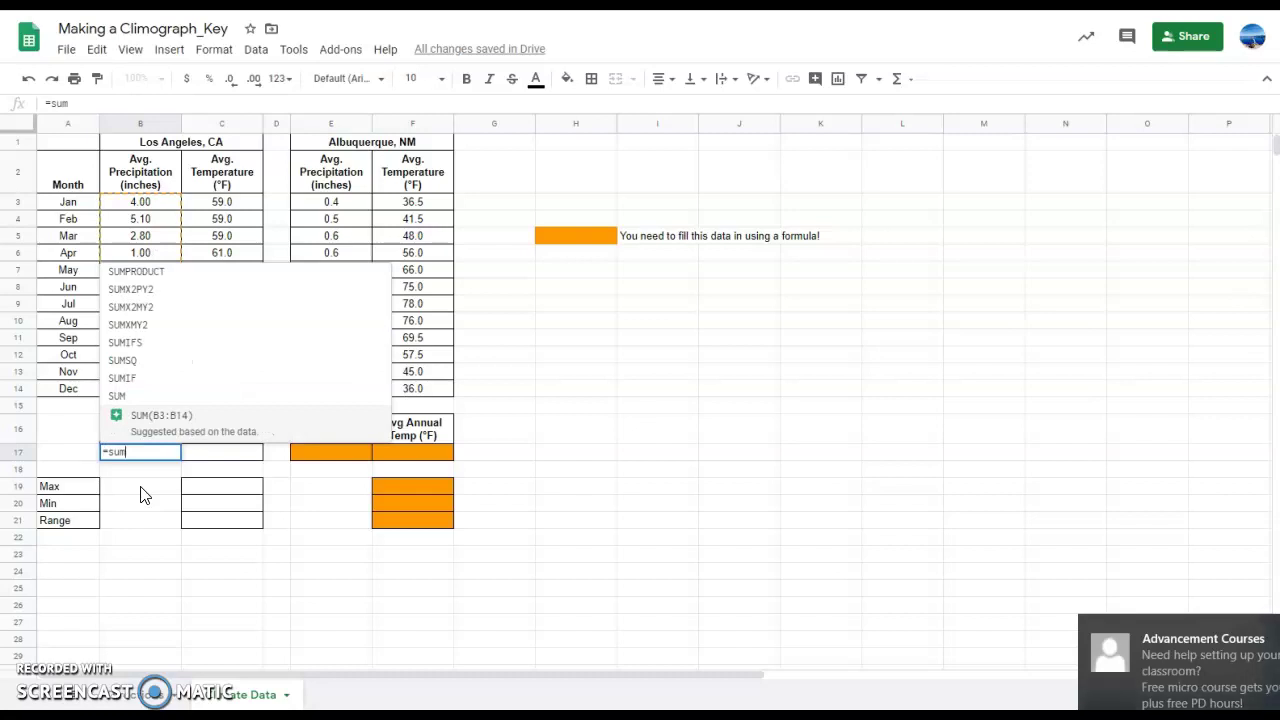
{"action": "type", "text": "("}
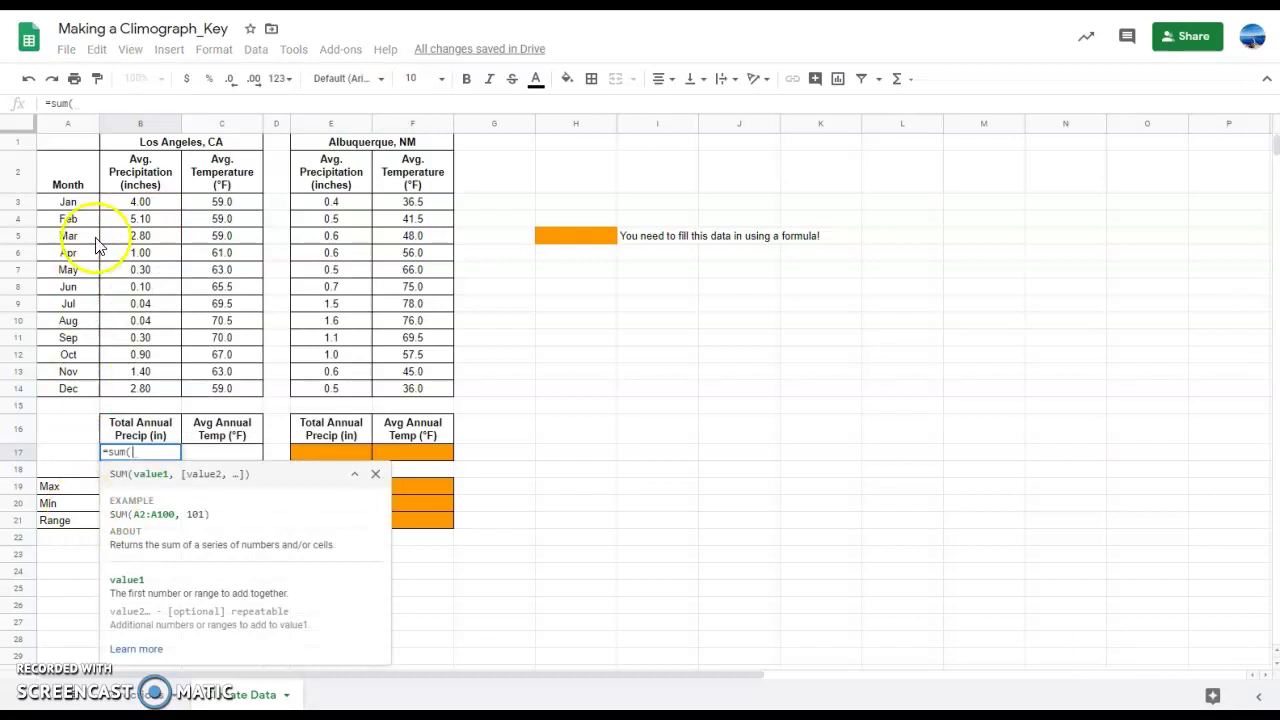
{"action": "left_click_drag", "start_coordinate": [135, 210], "coordinate": [143, 390]}
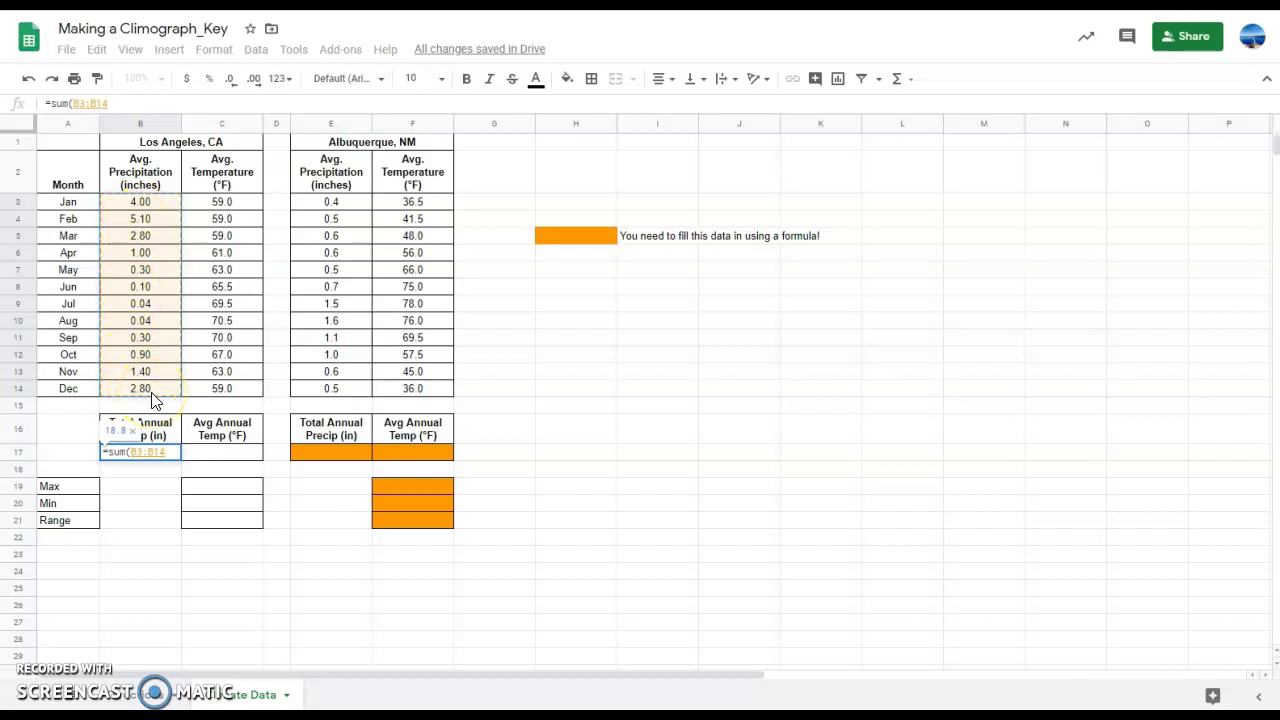
{"action": "type", "text": ")"}
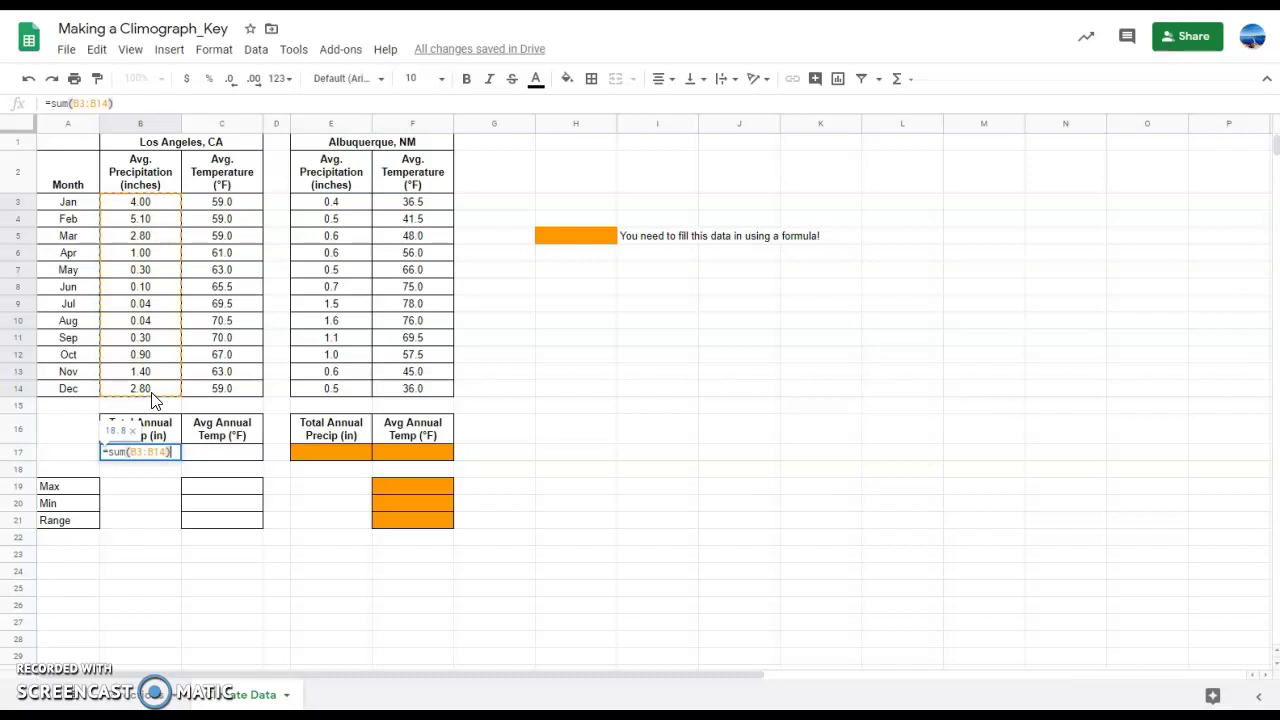
{"action": "key", "text": "Return"}
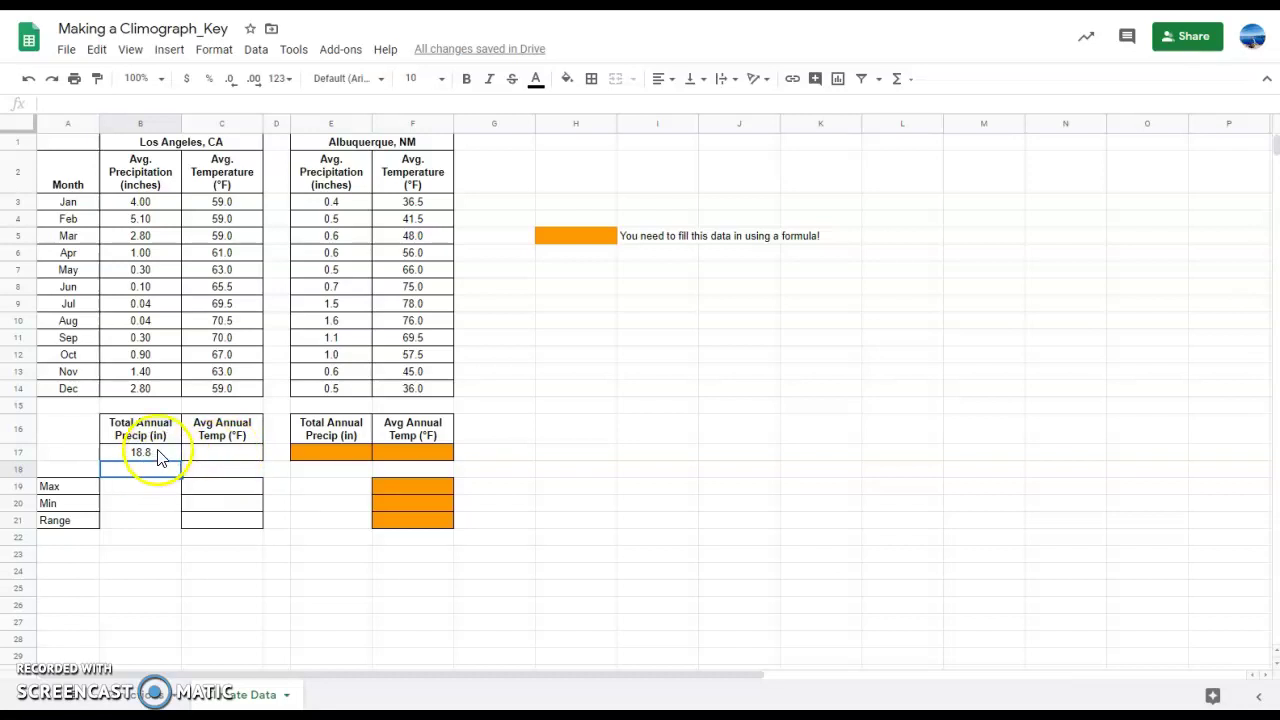
- Enter =average(C3:C14) in C17, giving a Los Angeles average temperature of 63.8
{"action": "left_click", "coordinate": [214, 454]}
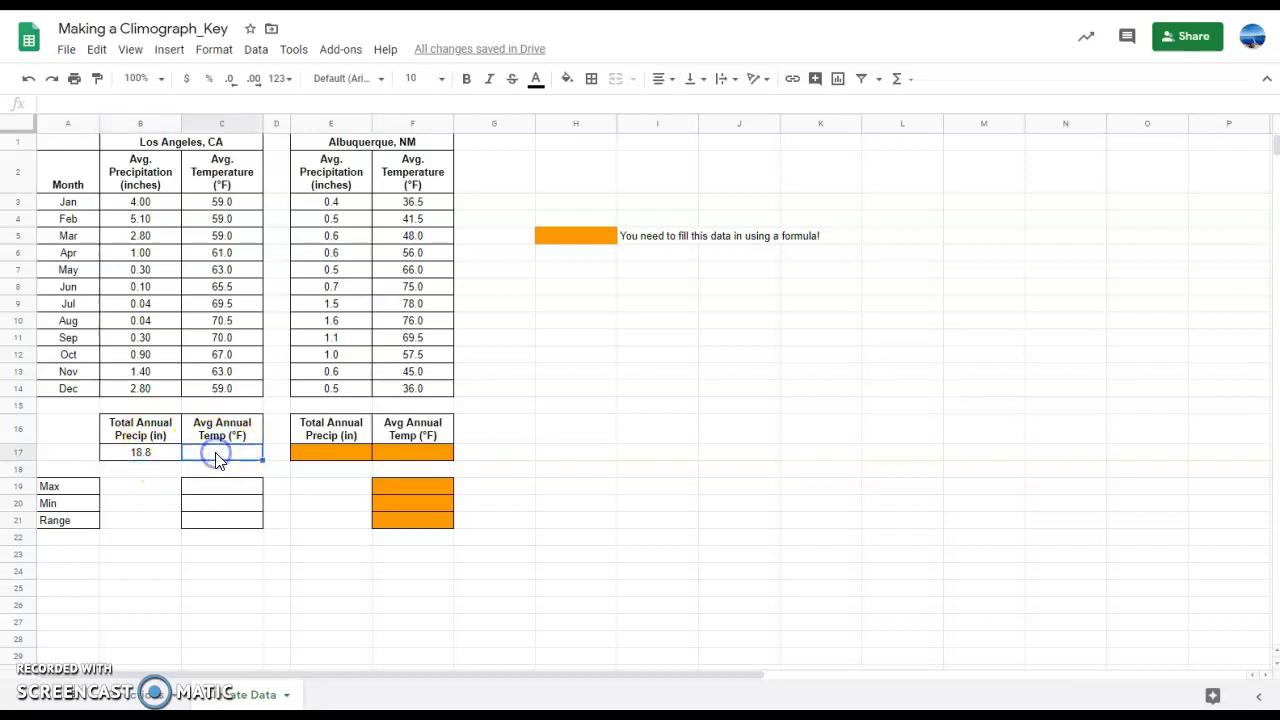
{"action": "type", "text": "=averag"}
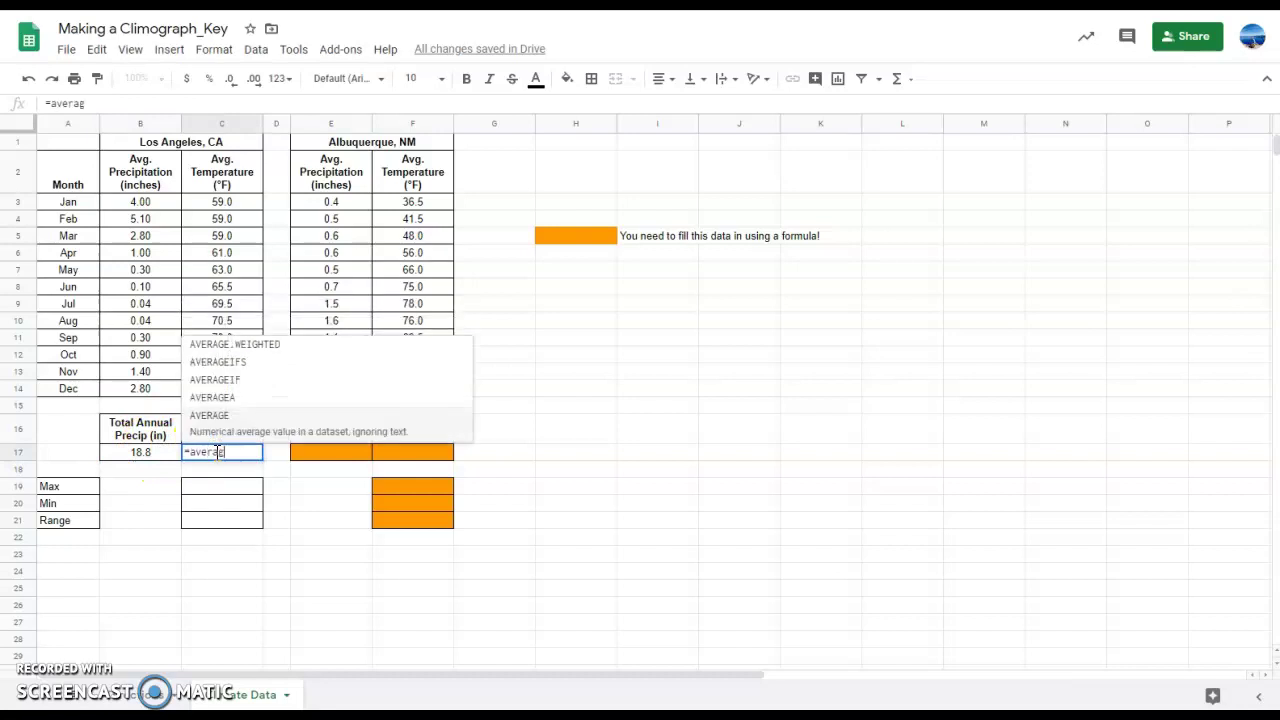
{"action": "type", "text": "e("}
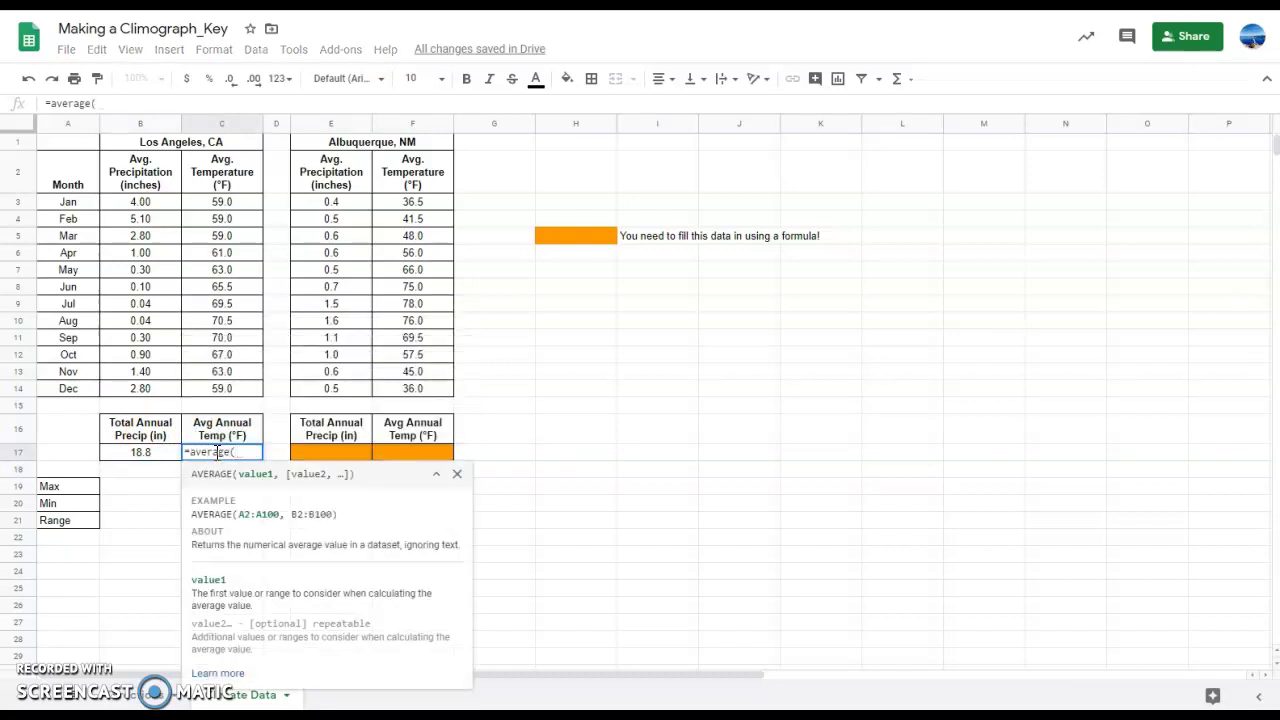
{"action": "left_click_drag", "start_coordinate": [240, 203], "coordinate": [234, 399]}
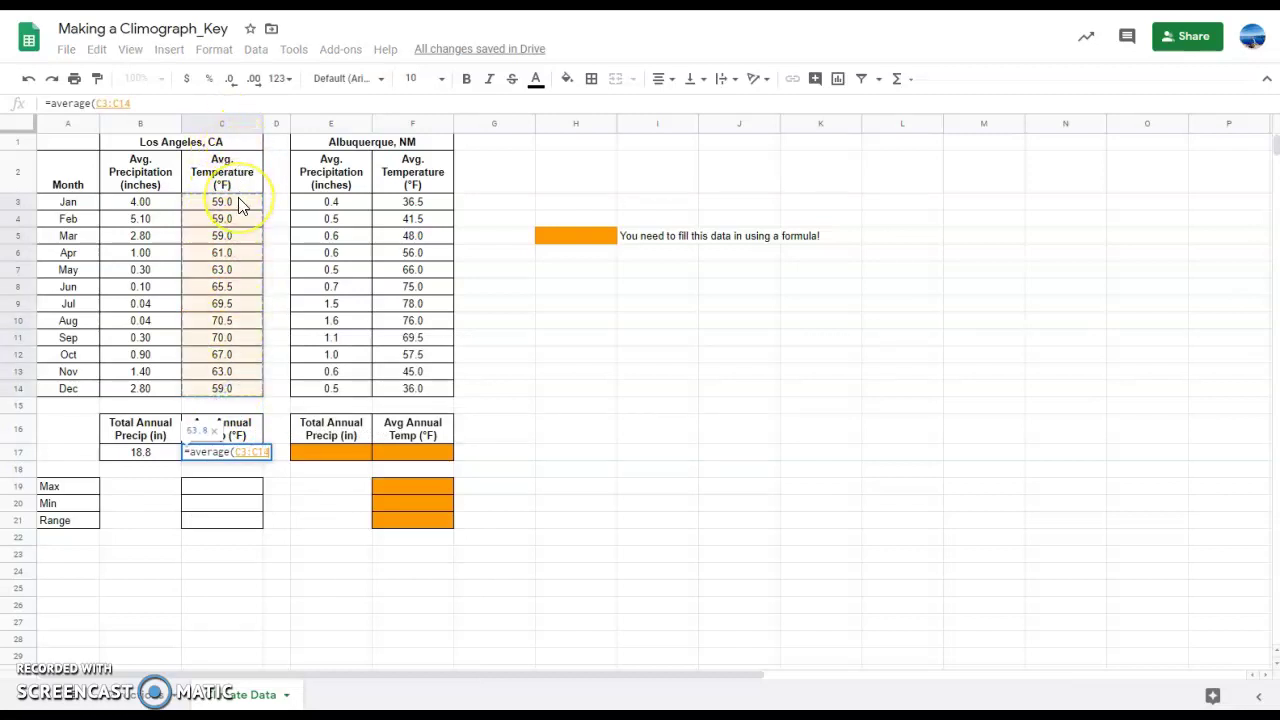
{"action": "left_click", "coordinate": [241, 374]}
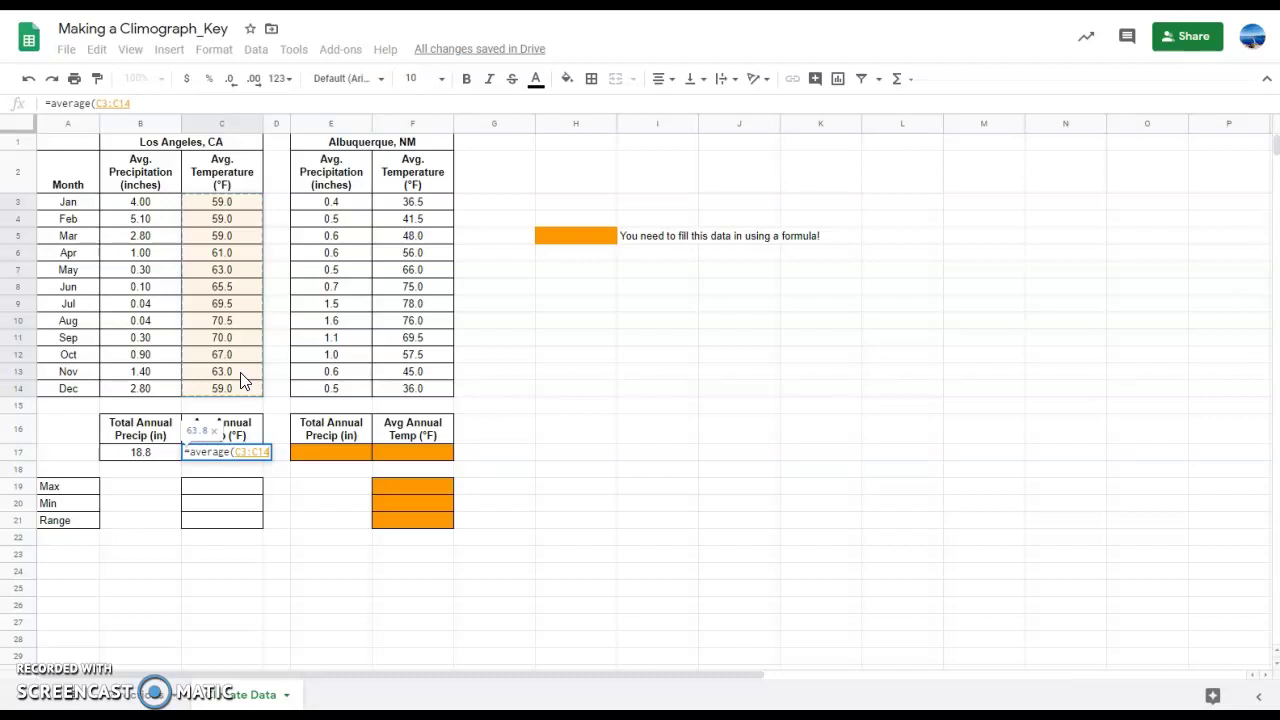
{"action": "key", "text": "Return"}
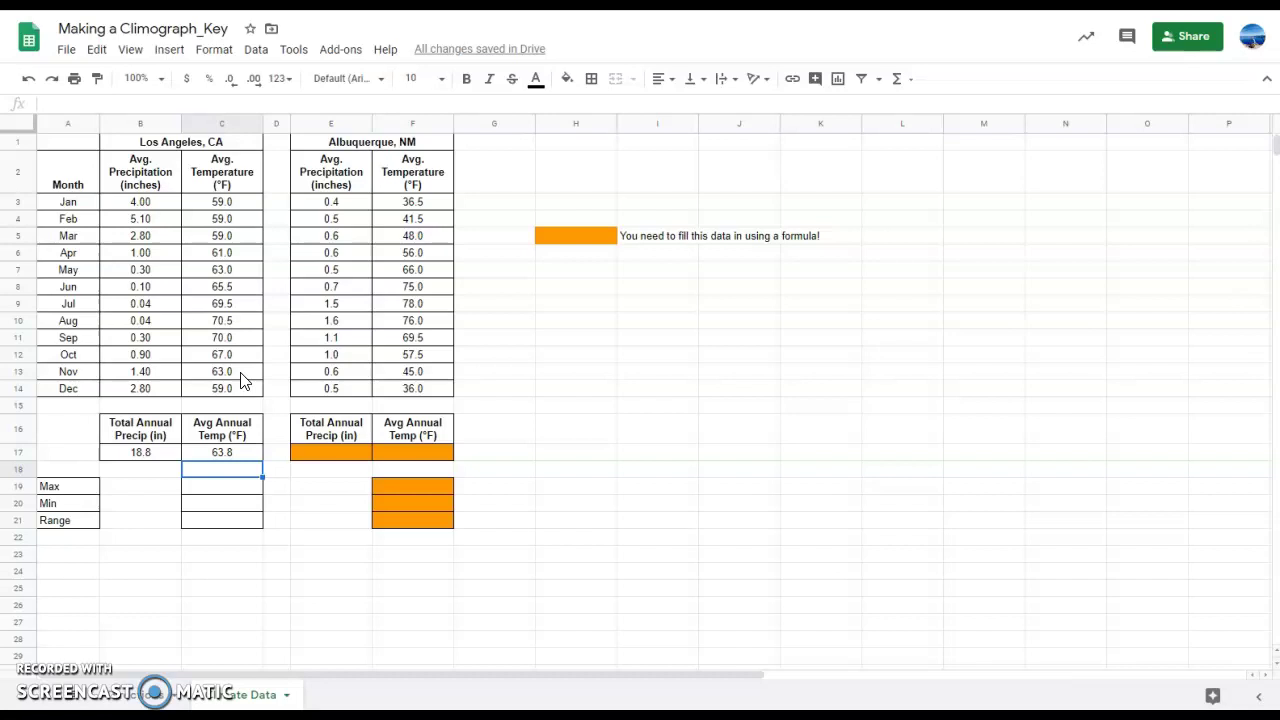
{"action": "key", "text": "Down"}
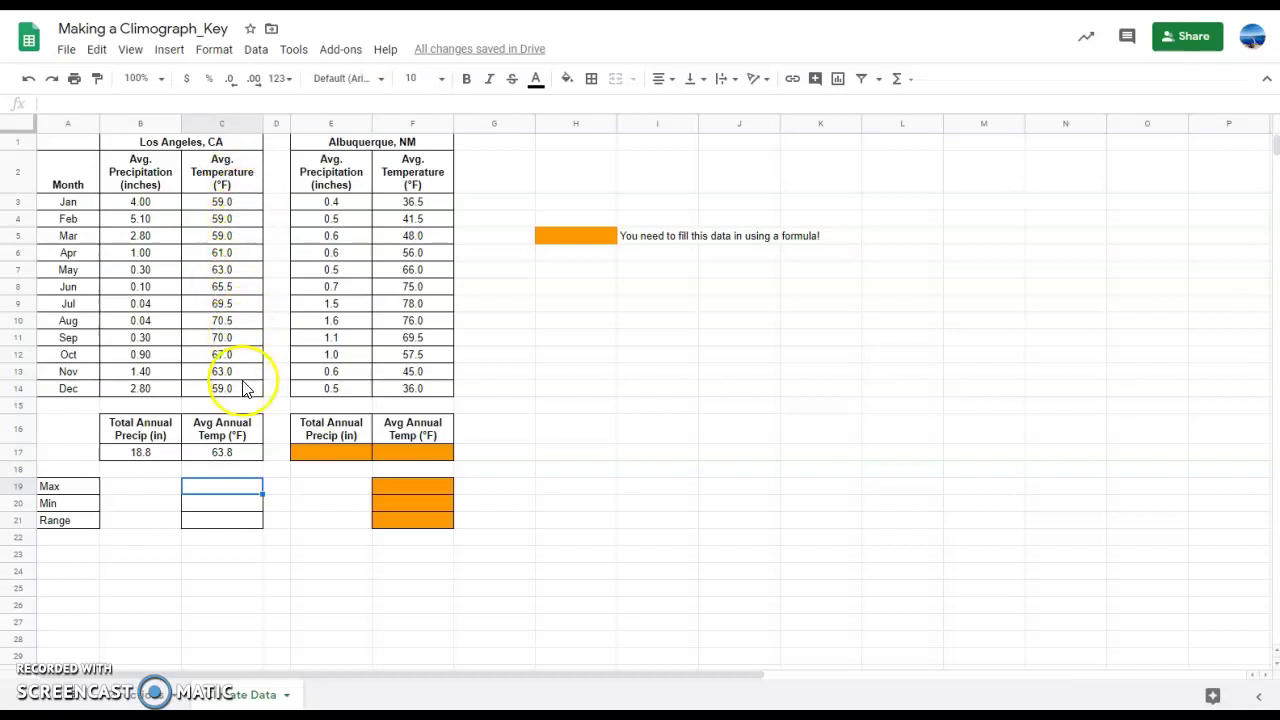
- Enter =max(C3:C14) in C19 and =min(C3:C14) in C20, giving 70.5 and 59.0
{"action": "type", "text": "="}
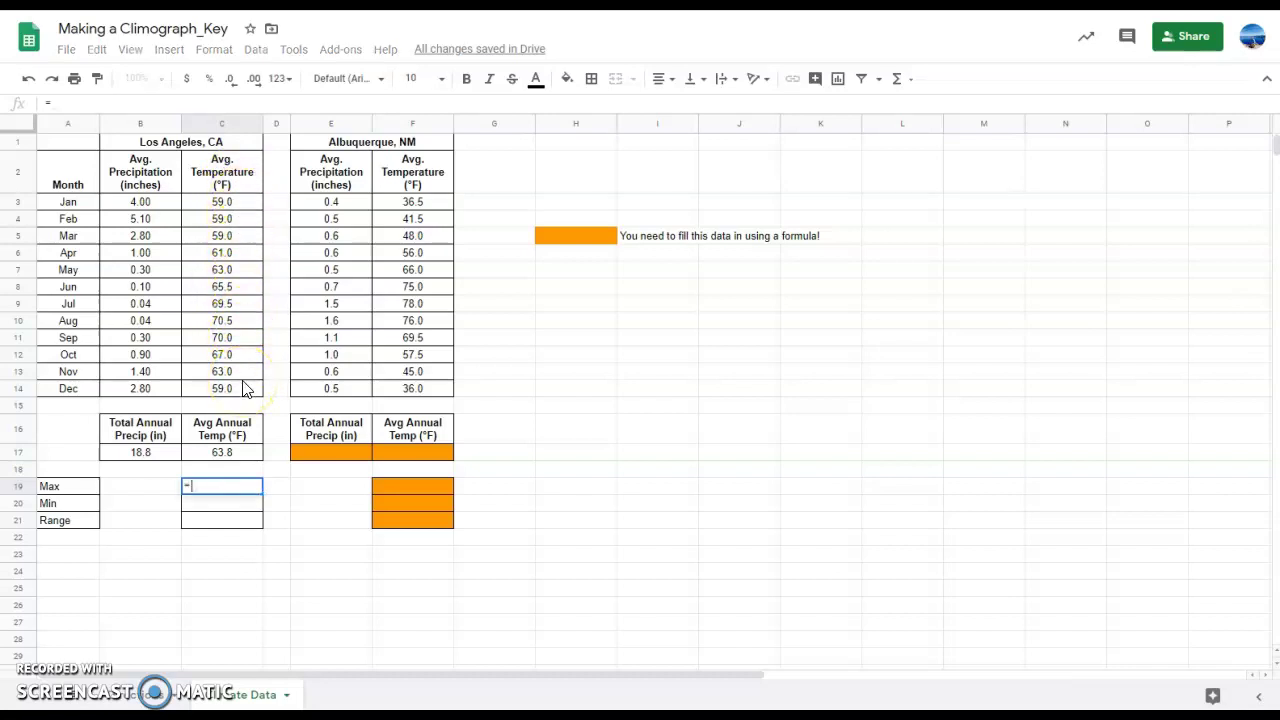
{"action": "type", "text": "max("}
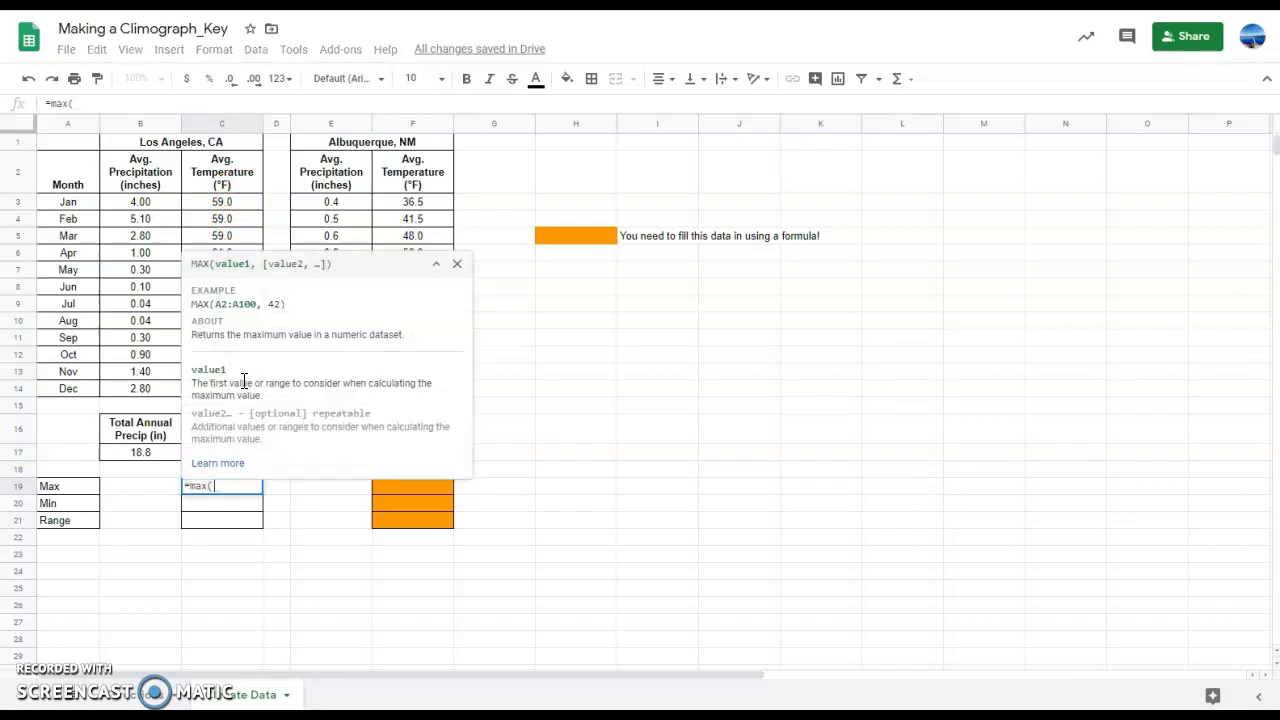
{"action": "left_click_drag", "start_coordinate": [246, 202], "coordinate": [245, 397]}
{"action": "key", "text": "Return"}
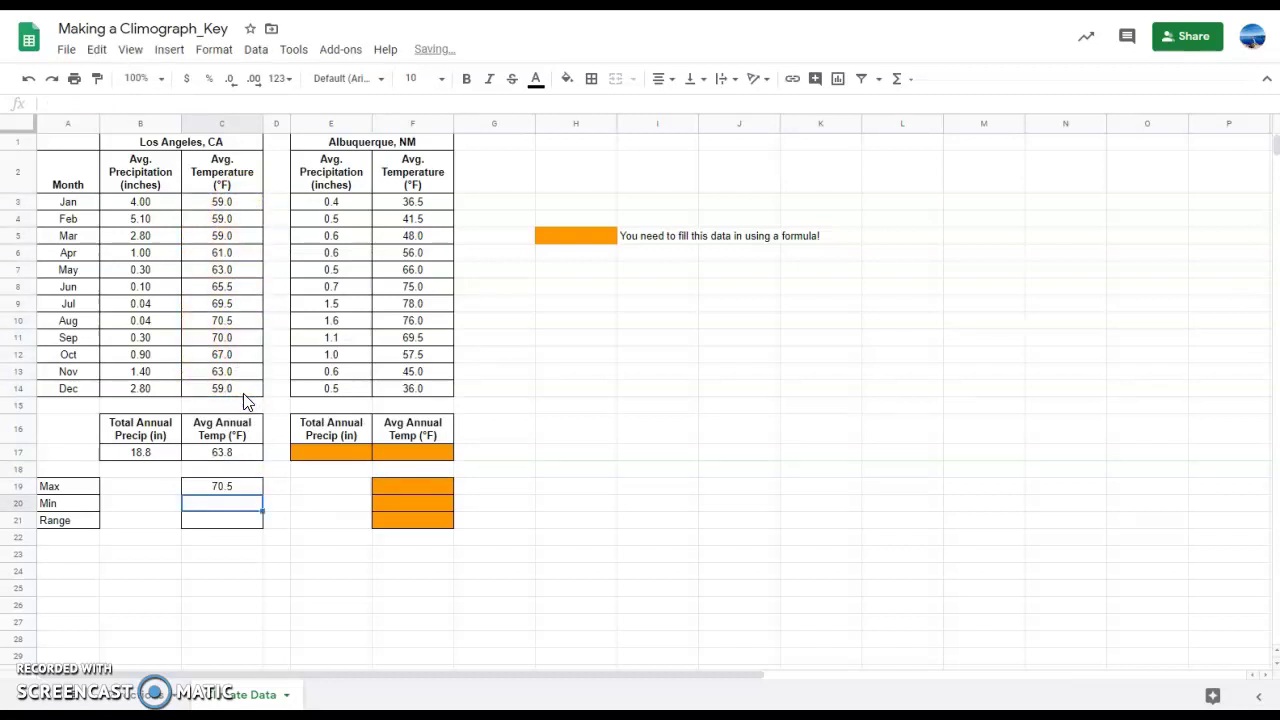
{"action": "type", "text": "=min"}
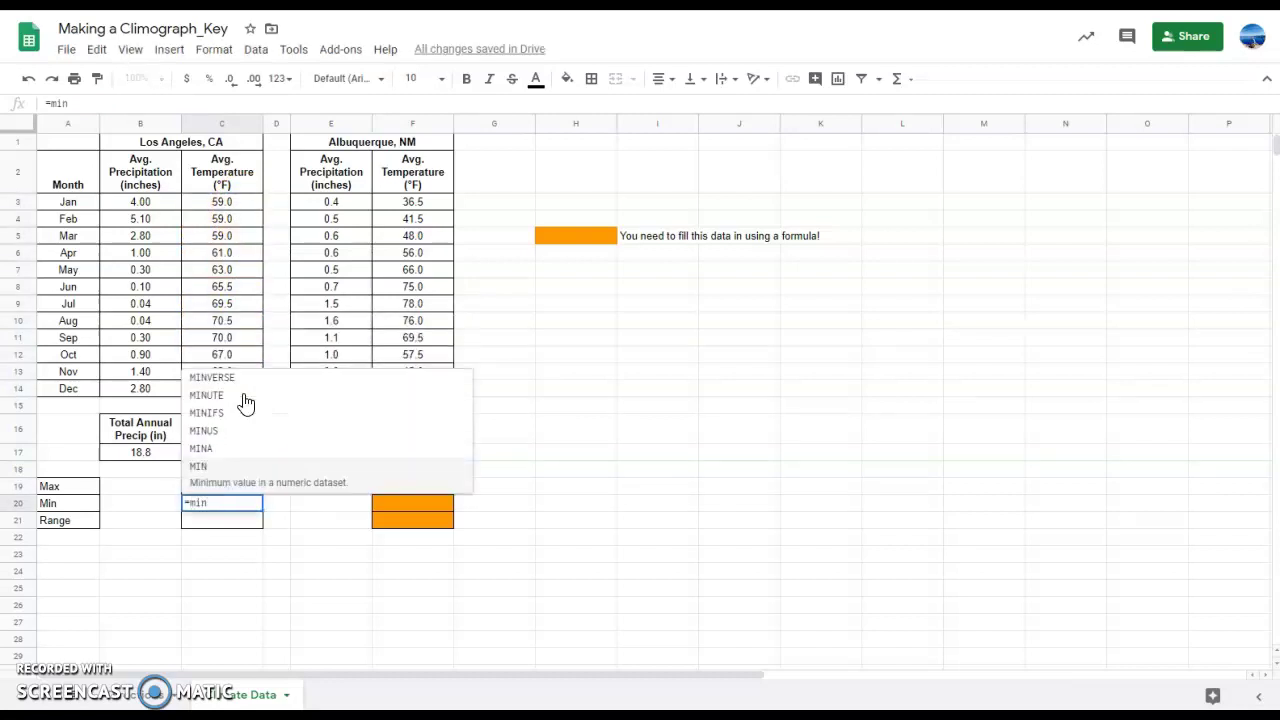
{"action": "type", "text": "("}
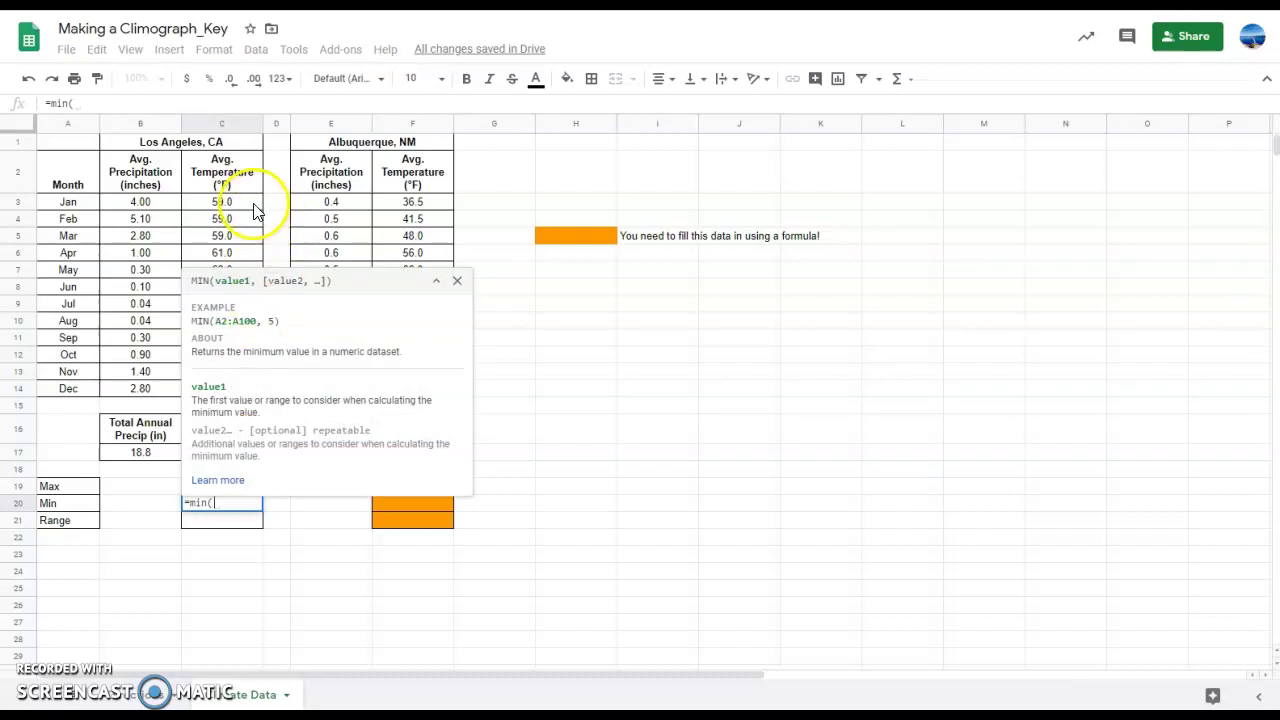
{"action": "left_click_drag", "start_coordinate": [253, 207], "coordinate": [252, 390]}
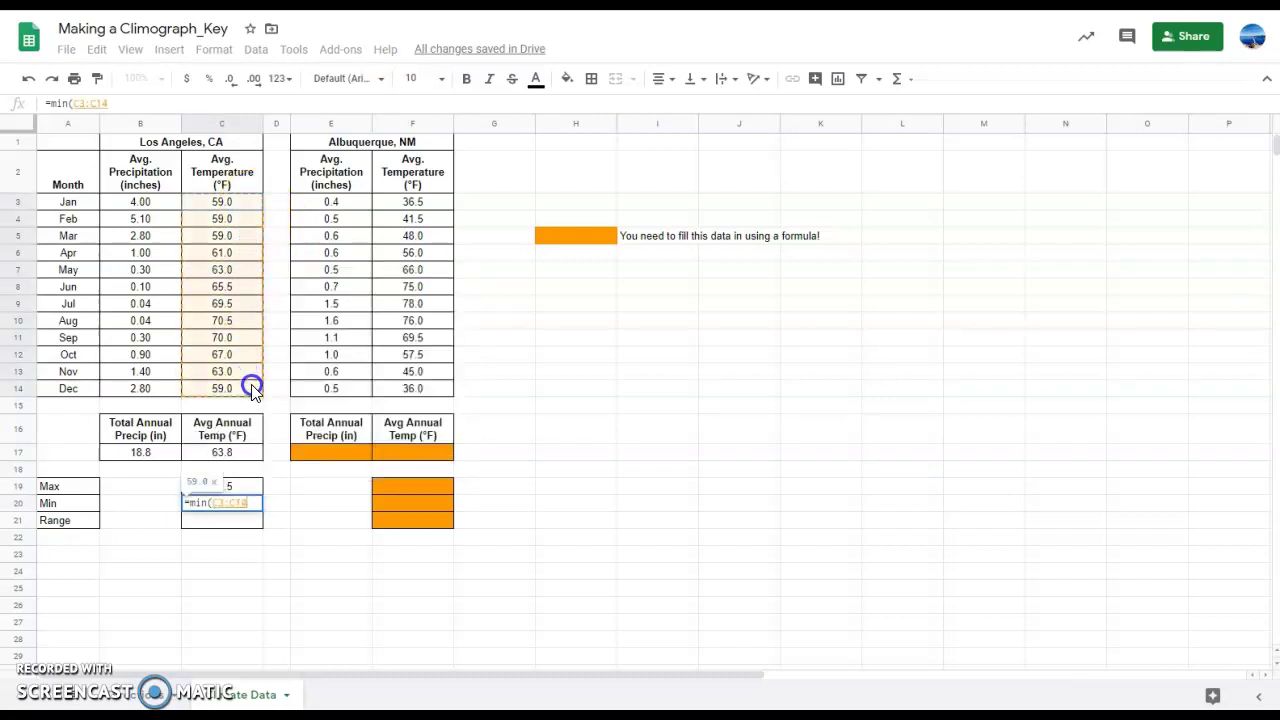
{"action": "key", "text": "Return"}
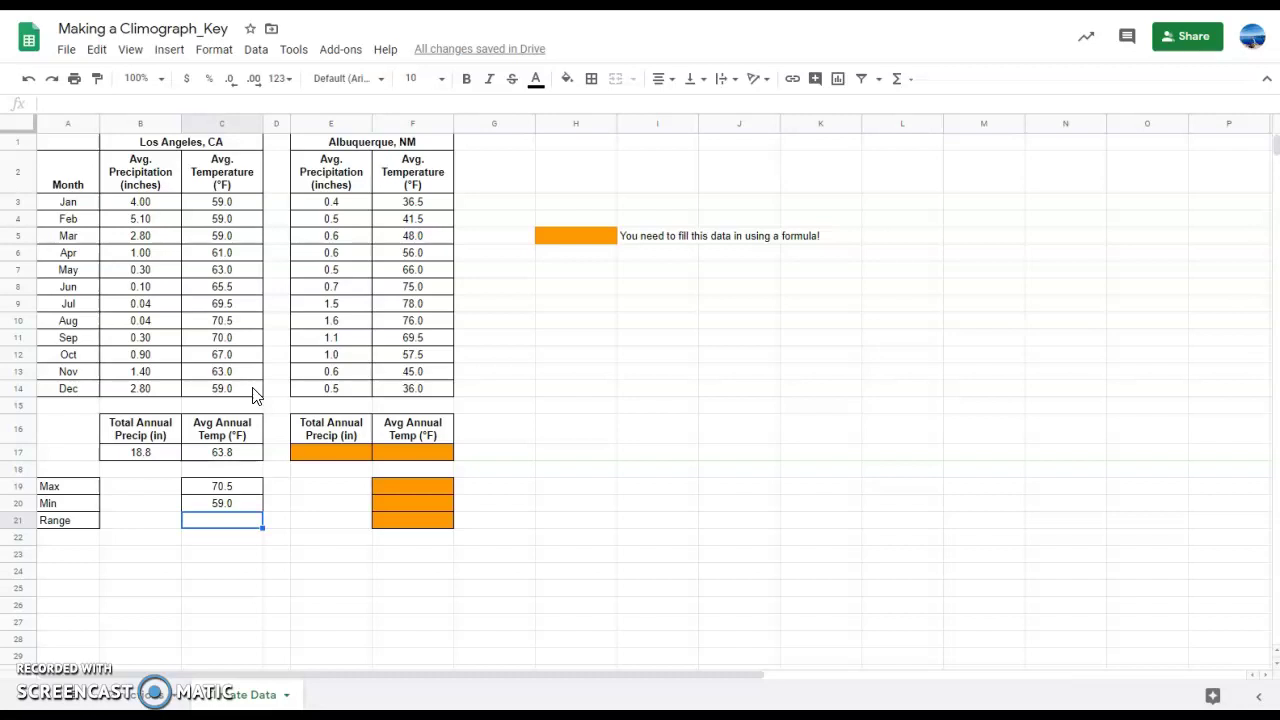
- Enter =C19-C20 in C21 so the Los Angeles temperature range reads 11.5
{"action": "type", "text": "="}
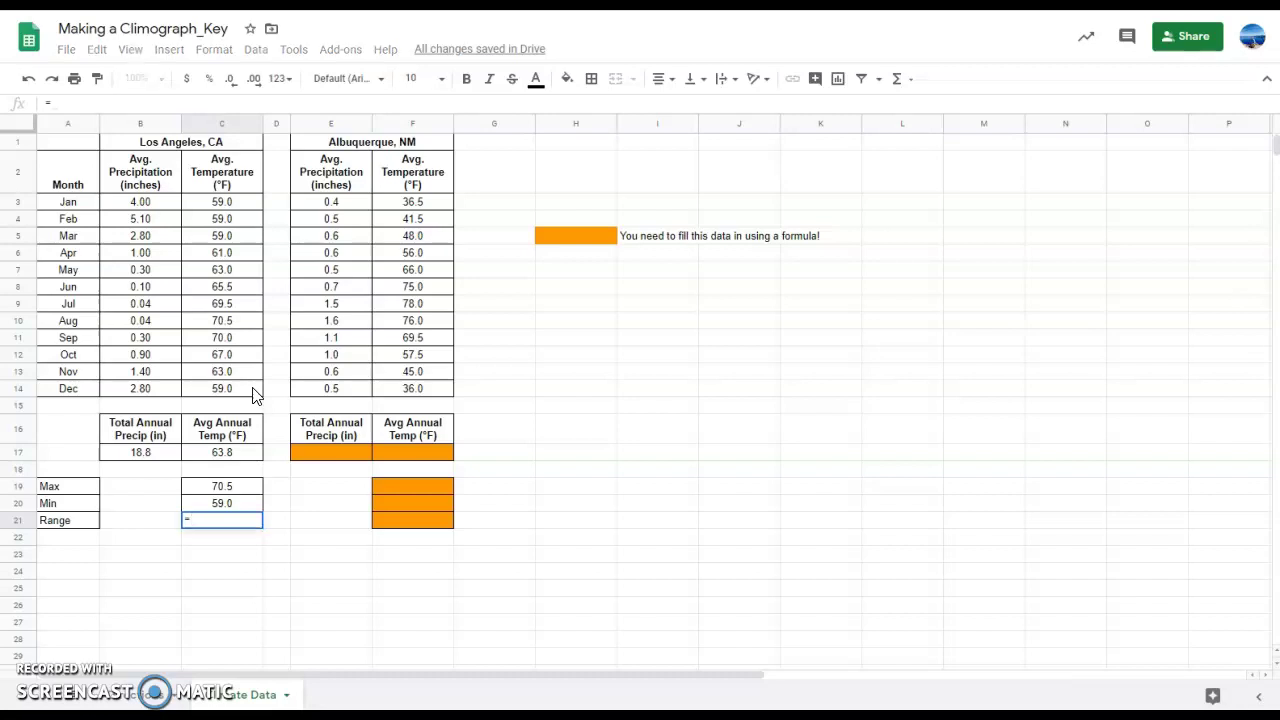
{"action": "left_click", "coordinate": [228, 490]}
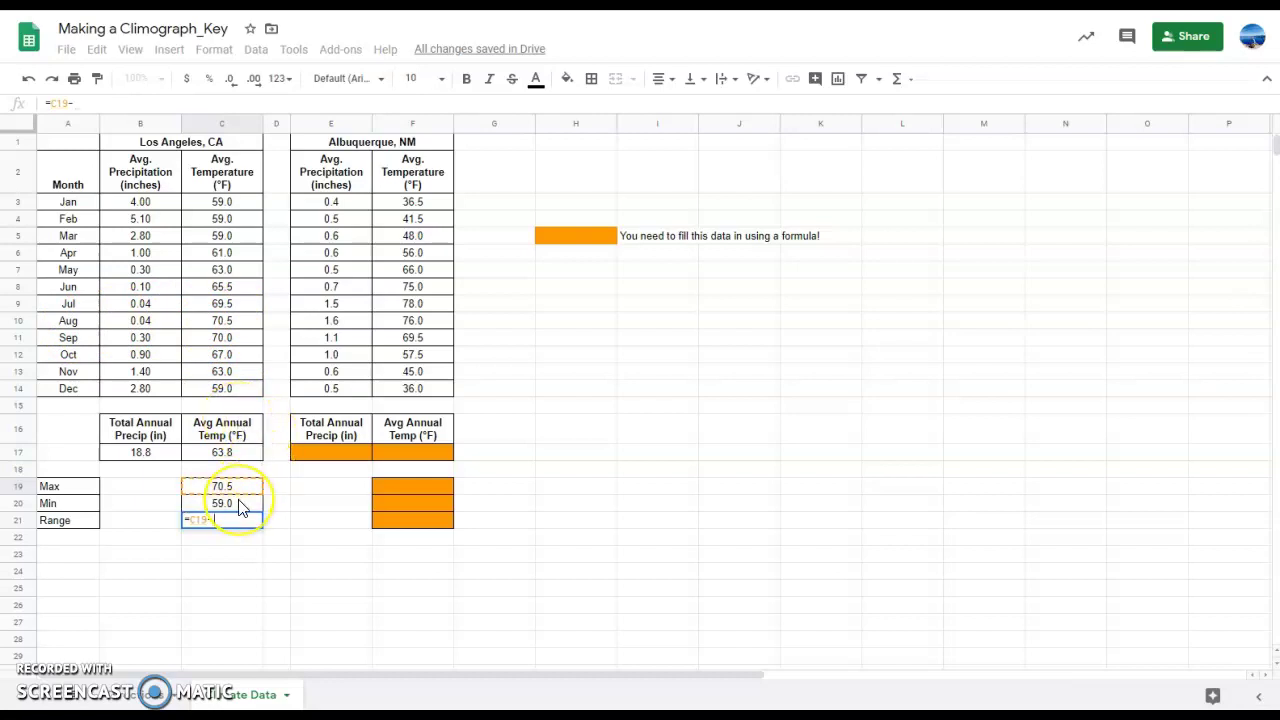
{"action": "left_click", "coordinate": [240, 508]}
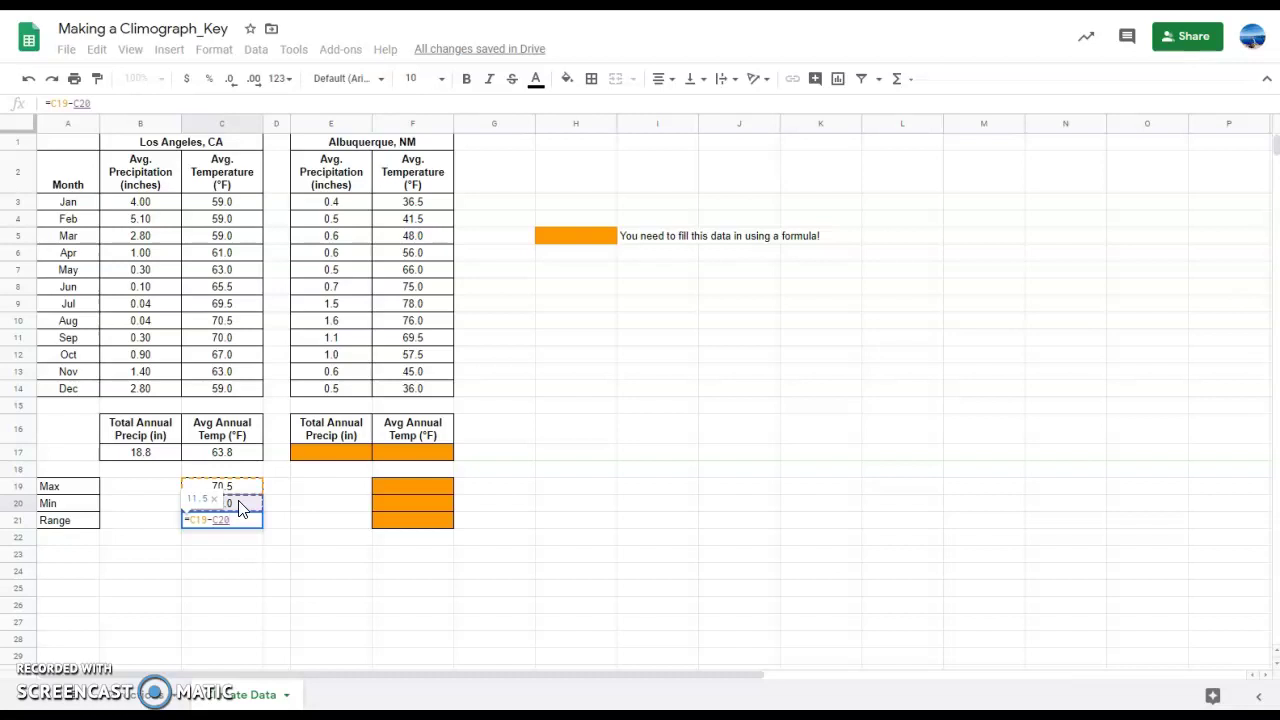
{"action": "key", "text": "Return"}
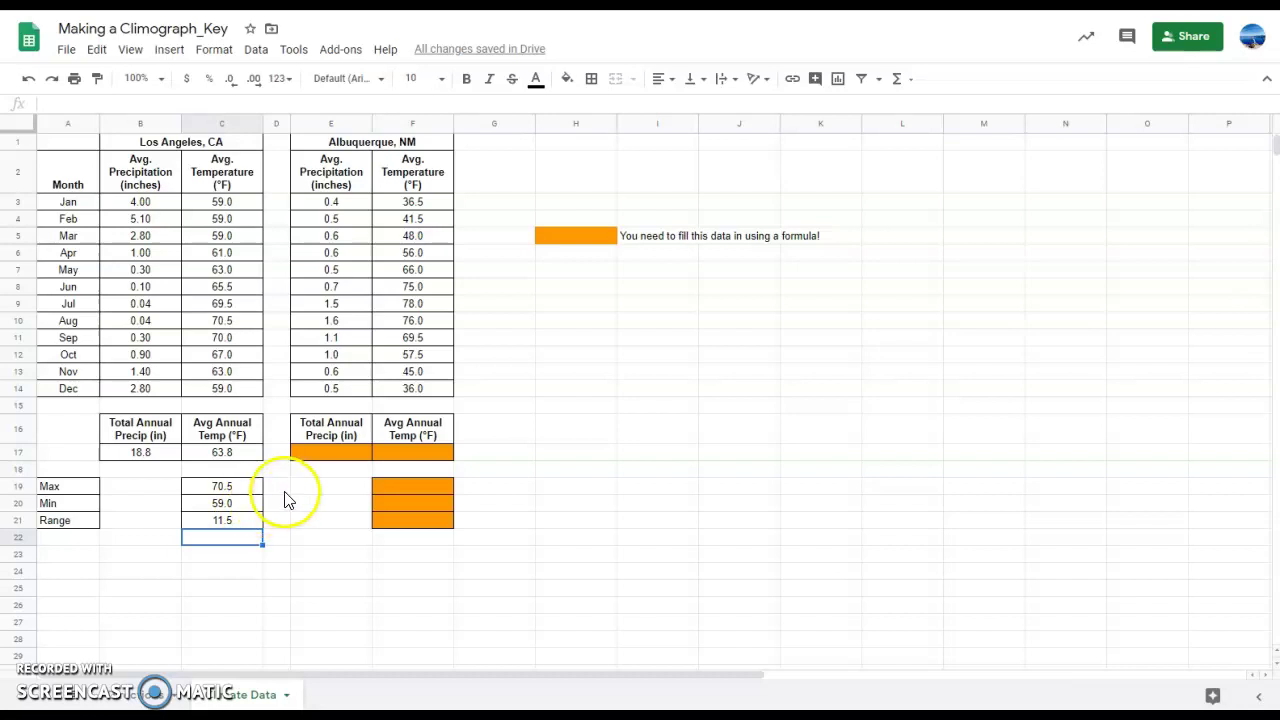
{"action": "left_click", "coordinate": [337, 459]}
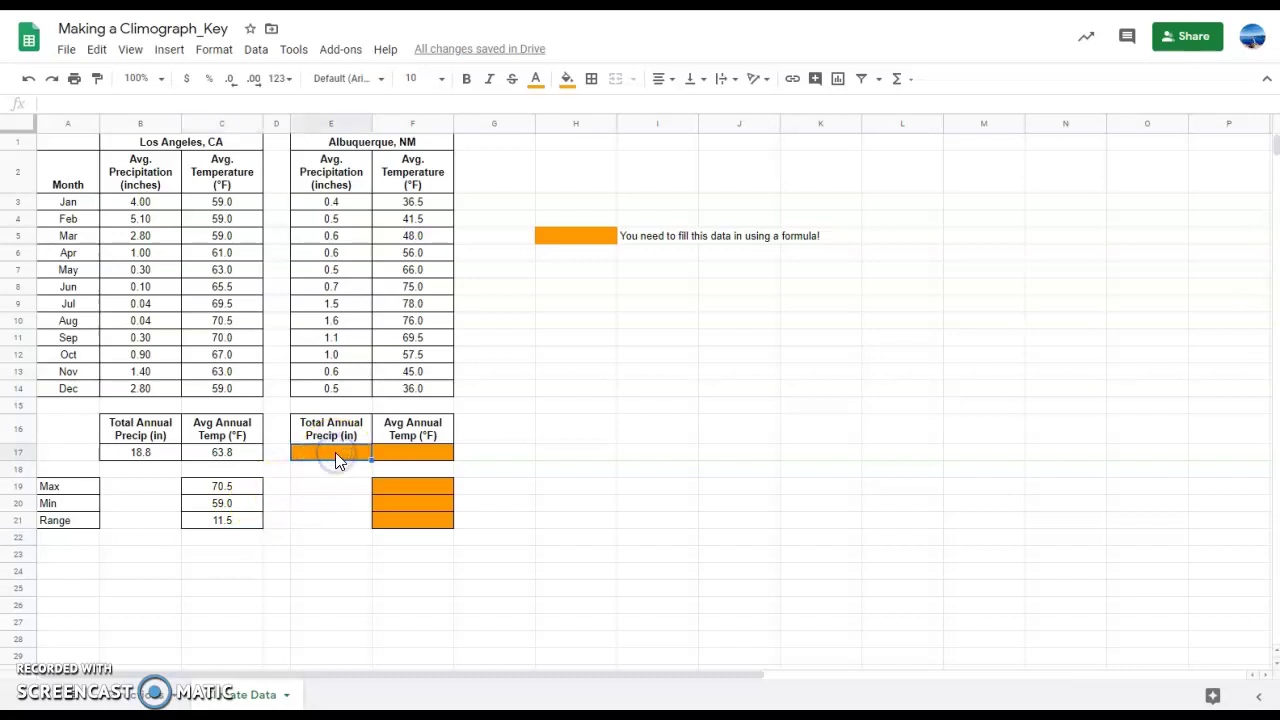
{"action": "left_click", "coordinate": [401, 456], "text": "shift"}
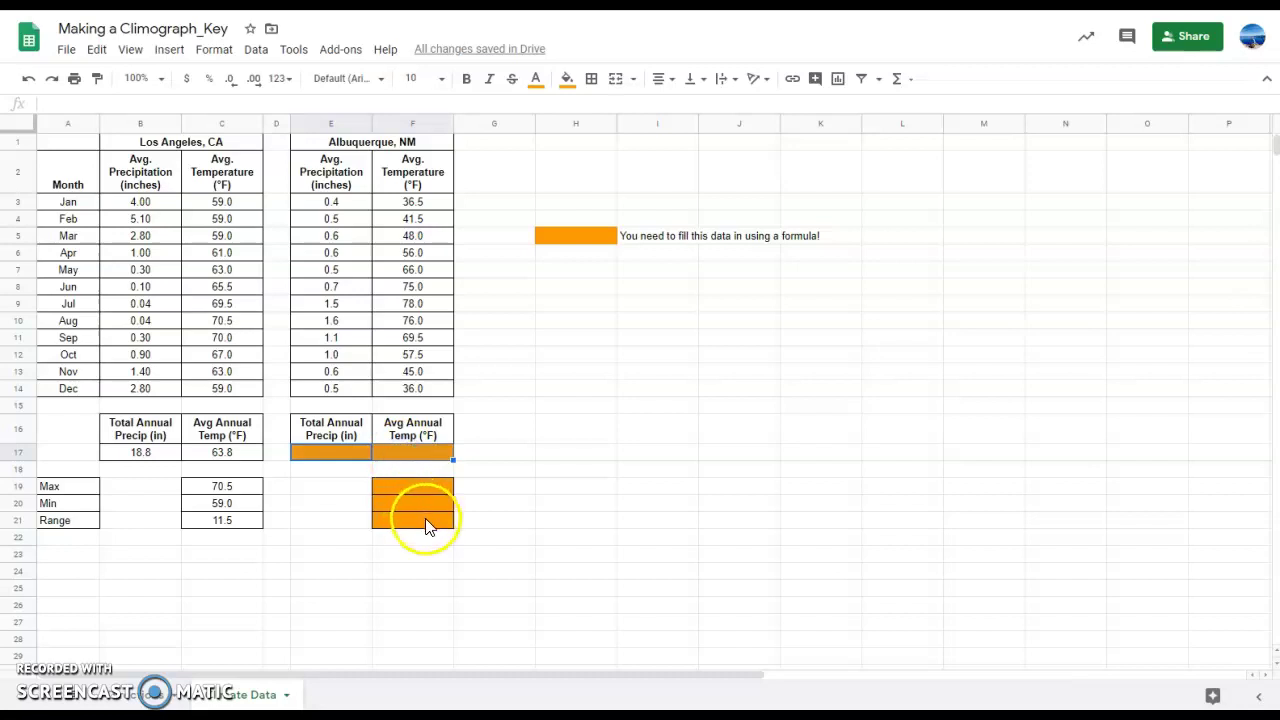
{"action": "left_click_drag", "start_coordinate": [419, 486], "coordinate": [428, 524]}
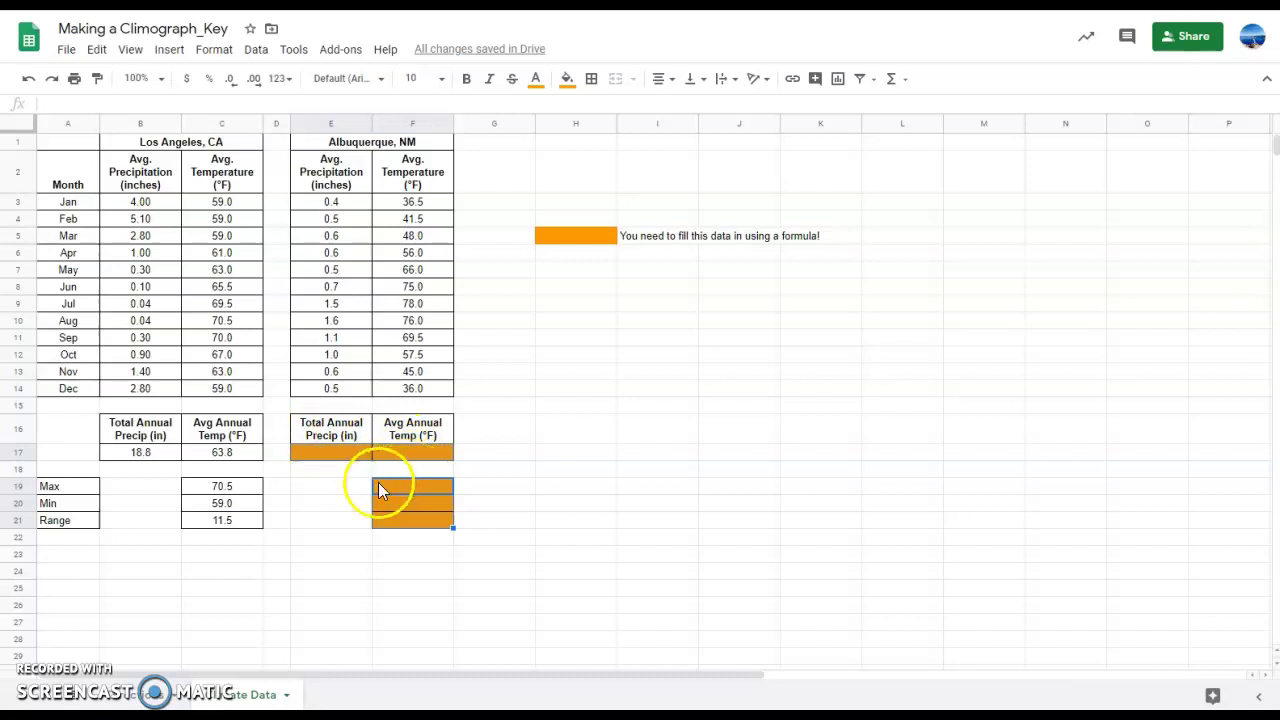
{"action": "left_click", "coordinate": [336, 469]}
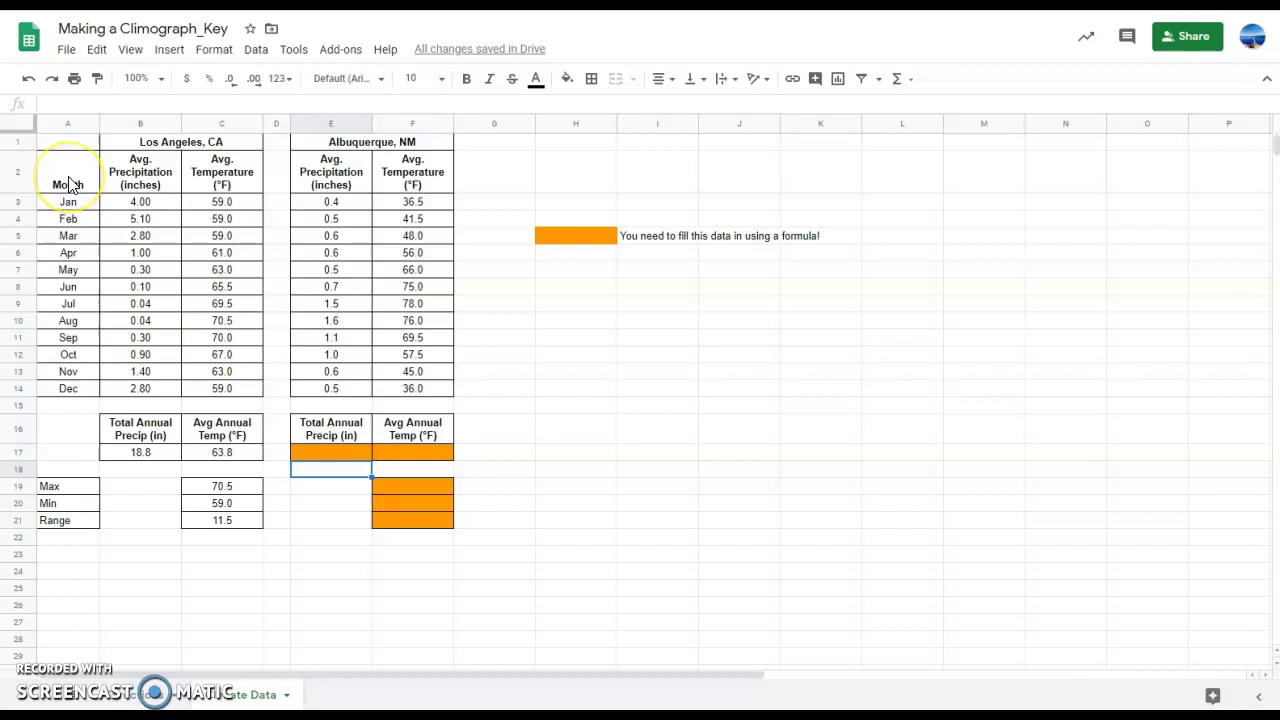
- Try selecting the Los Angeles table, then month labels plus Albuquerque columns together
{"action": "left_click_drag", "start_coordinate": [69, 182], "coordinate": [180, 302]}
{"action": "left_click_drag", "start_coordinate": [66, 182], "coordinate": [247, 389]}
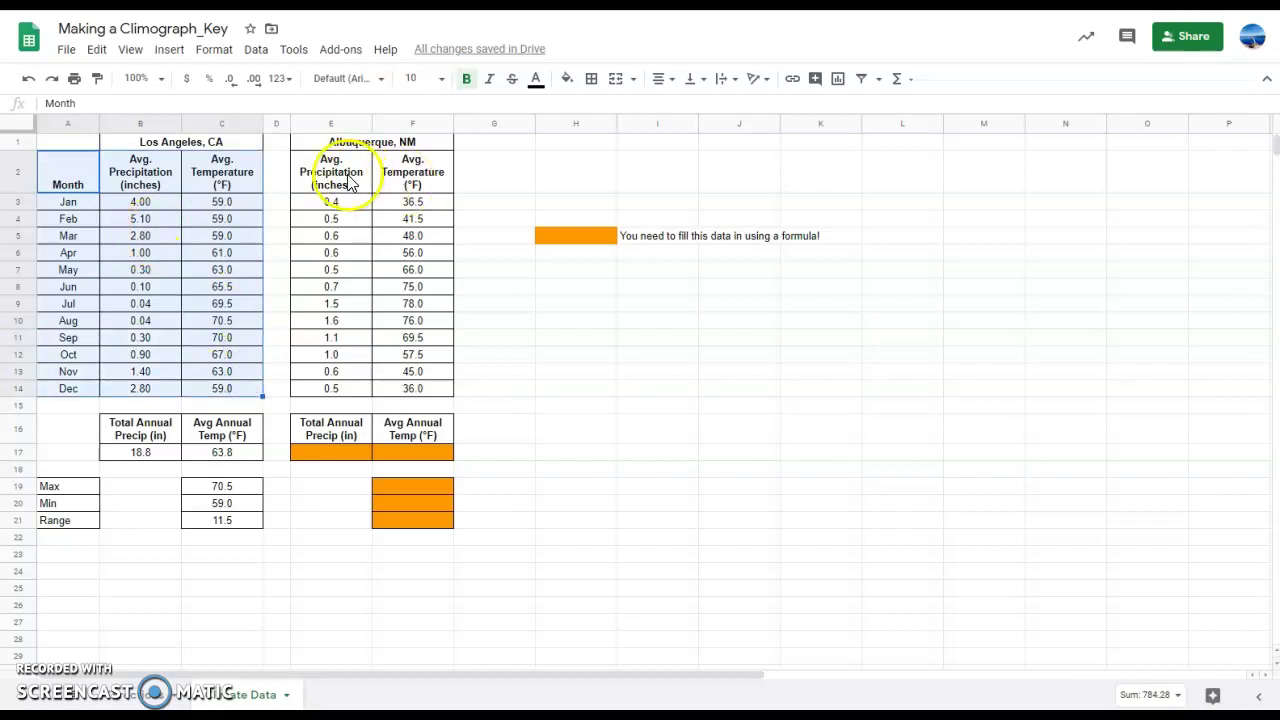
{"action": "left_click", "coordinate": [86, 176]}
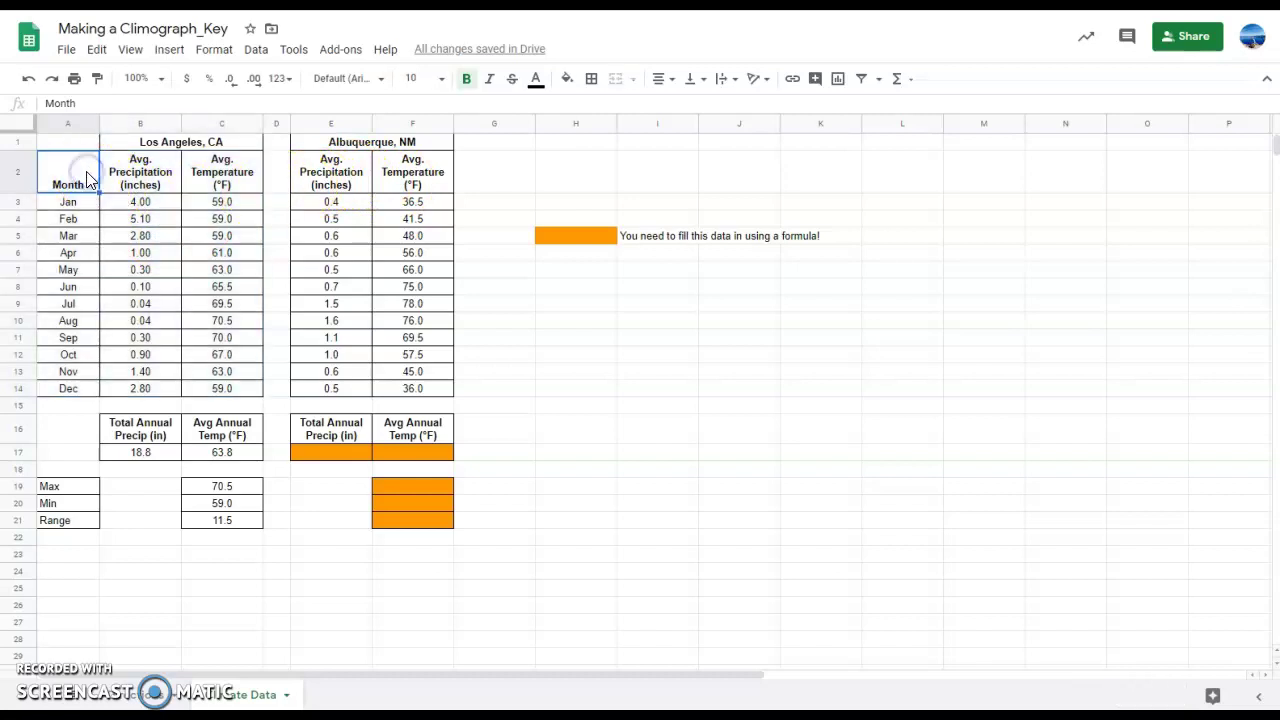
{"action": "left_click_drag", "start_coordinate": [86, 176], "coordinate": [98, 395]}
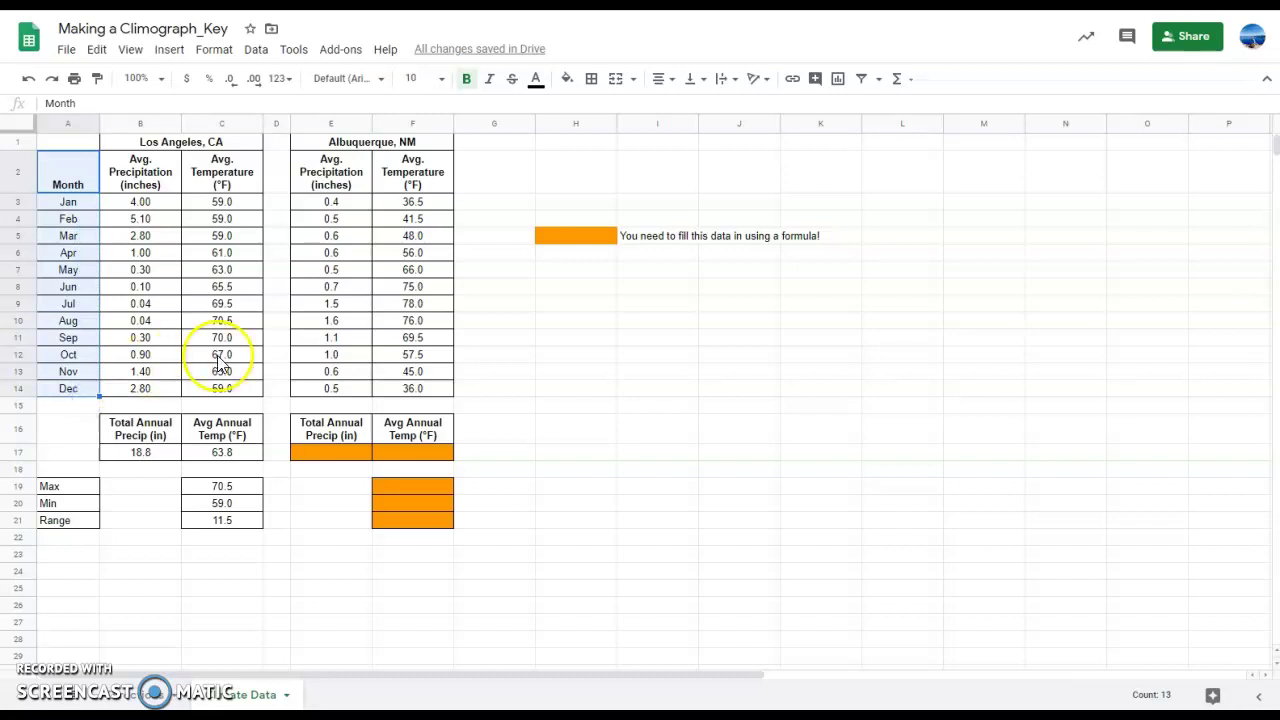
{"action": "left_click", "coordinate": [342, 190], "text": "ctrl"}
{"action": "left_click_drag", "start_coordinate": [345, 197], "coordinate": [395, 390]}
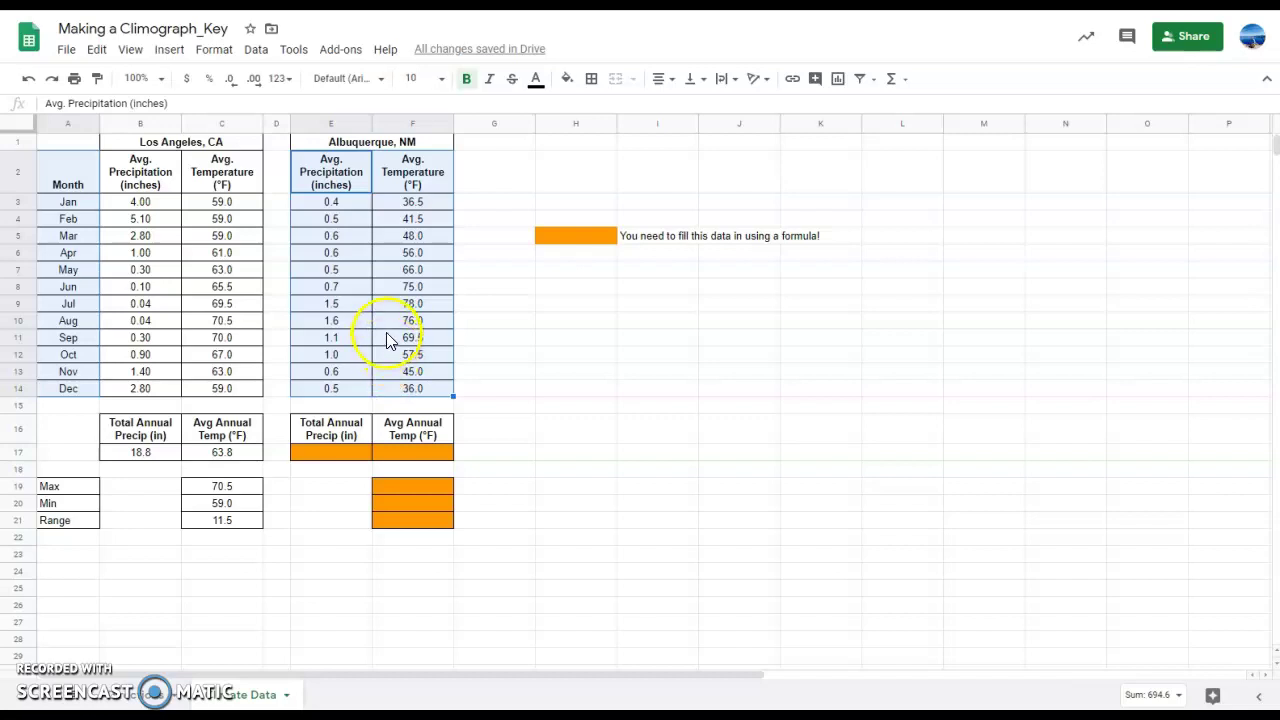
- Experiment with a multi-range of months, E2:F14 and columns H–K, then select A2:C14
{"action": "left_click", "coordinate": [92, 188]}
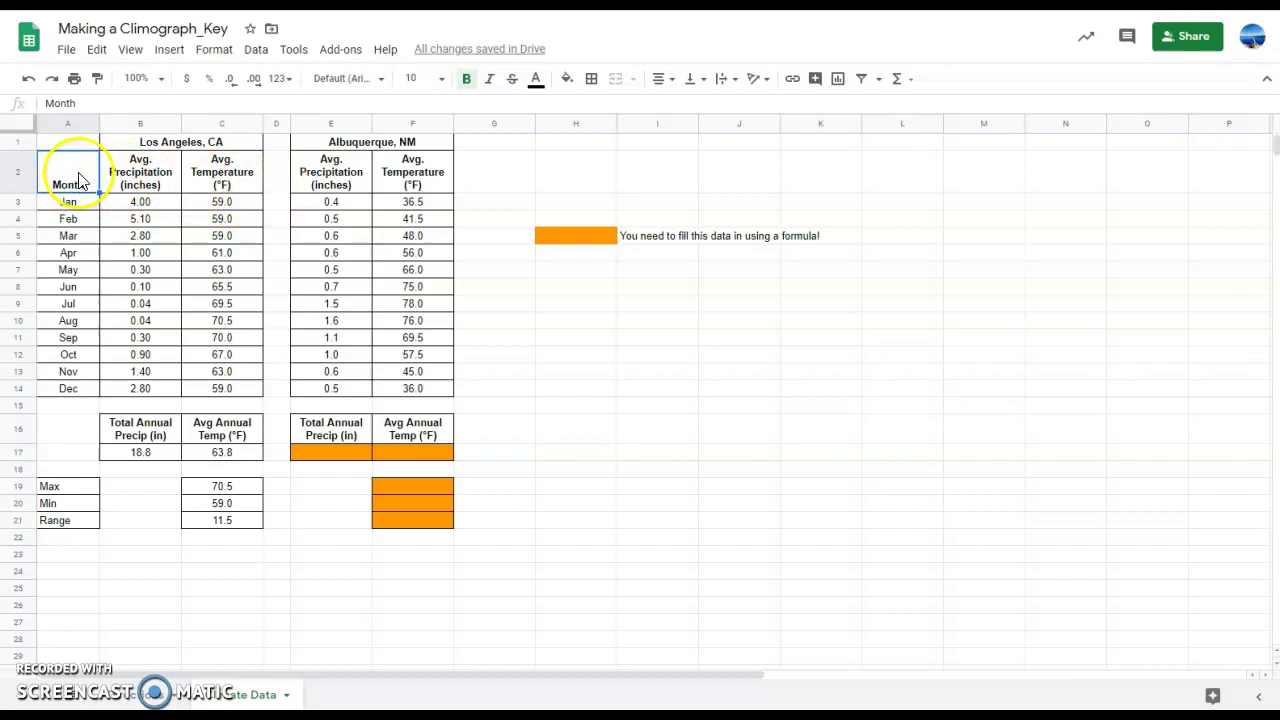
{"action": "left_click_drag", "start_coordinate": [80, 180], "coordinate": [92, 390]}
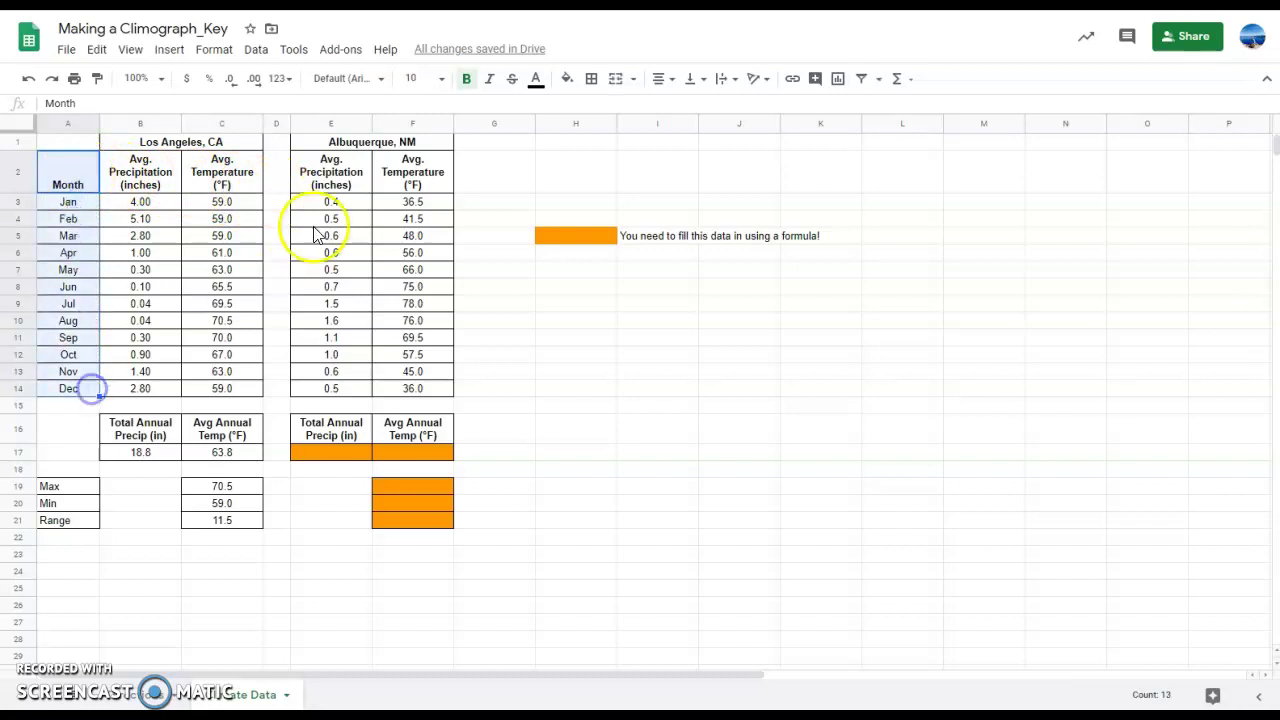
{"action": "left_click_drag", "start_coordinate": [335, 178], "coordinate": [400, 391]}
{"action": "left_click_drag", "start_coordinate": [575, 168], "coordinate": [598, 388]}
{"action": "left_click_drag", "start_coordinate": [655, 145], "coordinate": [694, 390]}
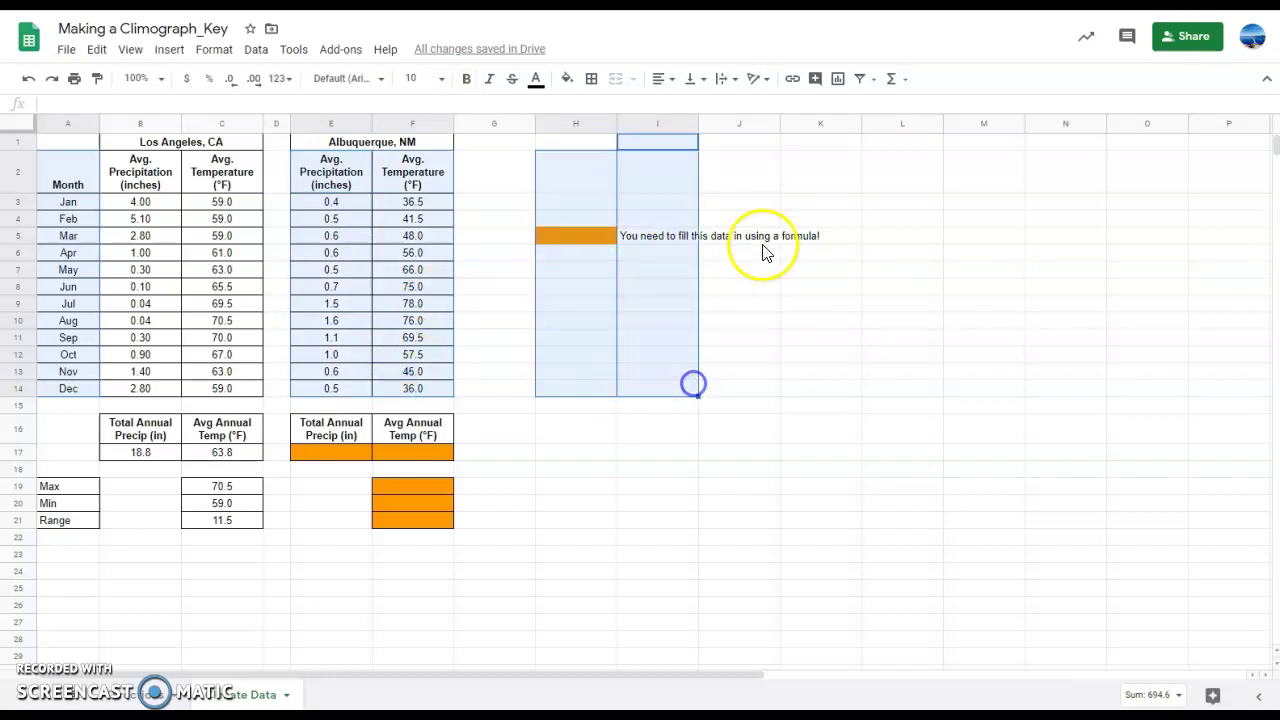
{"action": "left_click_drag", "start_coordinate": [740, 170], "coordinate": [760, 390]}
{"action": "left_click_drag", "start_coordinate": [820, 170], "coordinate": [842, 398]}
{"action": "left_click", "coordinate": [822, 424]}
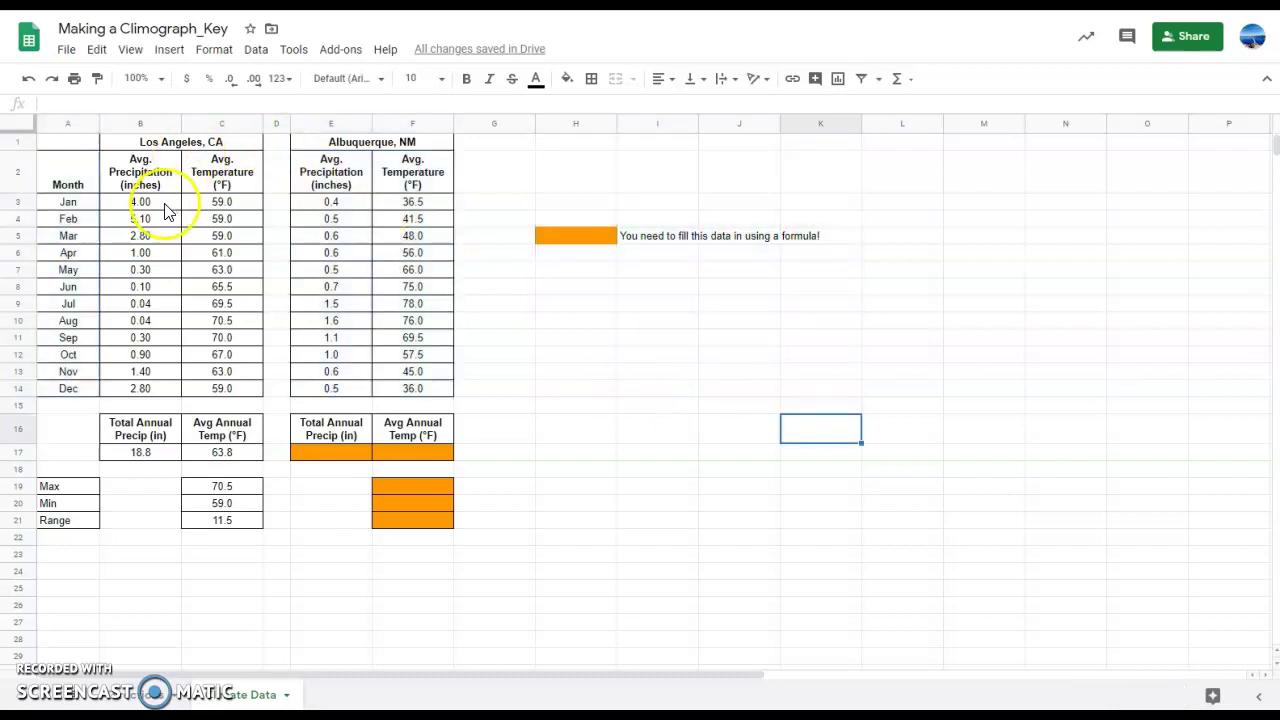
{"action": "left_click_drag", "start_coordinate": [66, 180], "coordinate": [222, 390]}
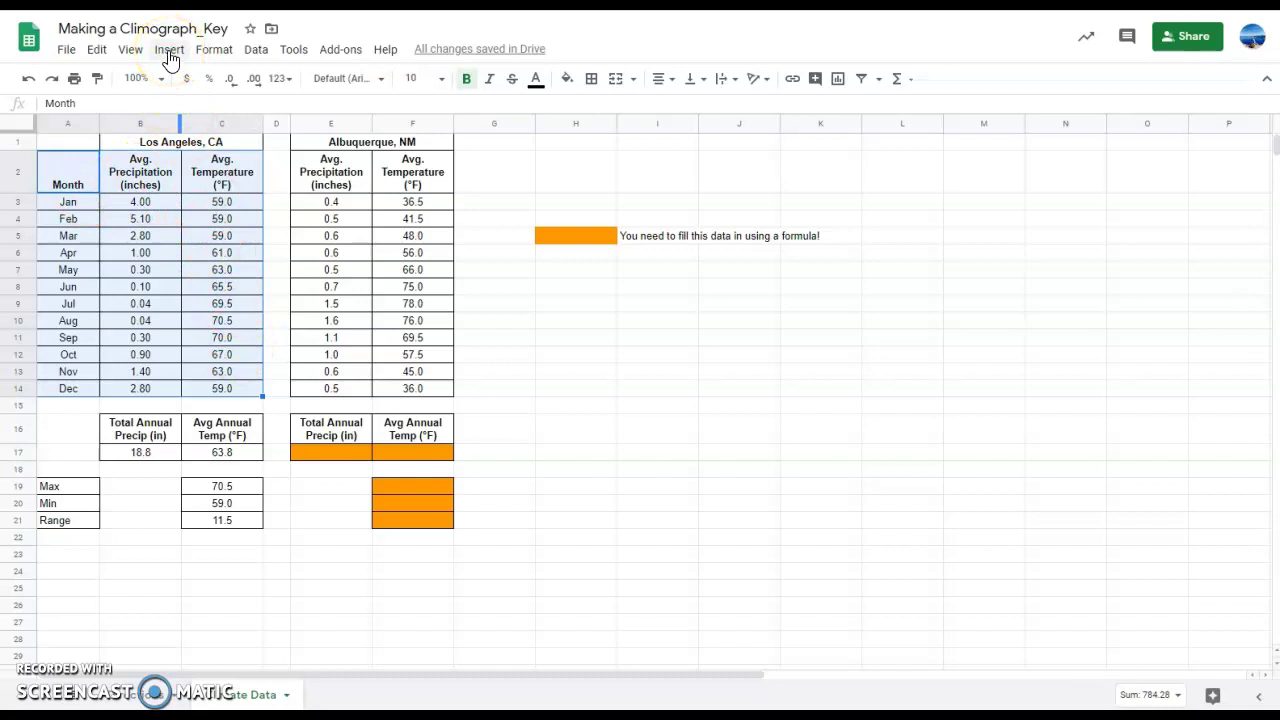
- Insert a chart from A2:C14, move it down the sheet, and open its Customize options
{"action": "left_click", "coordinate": [170, 55]}
{"action": "mouse_move", "coordinate": [205, 312]}
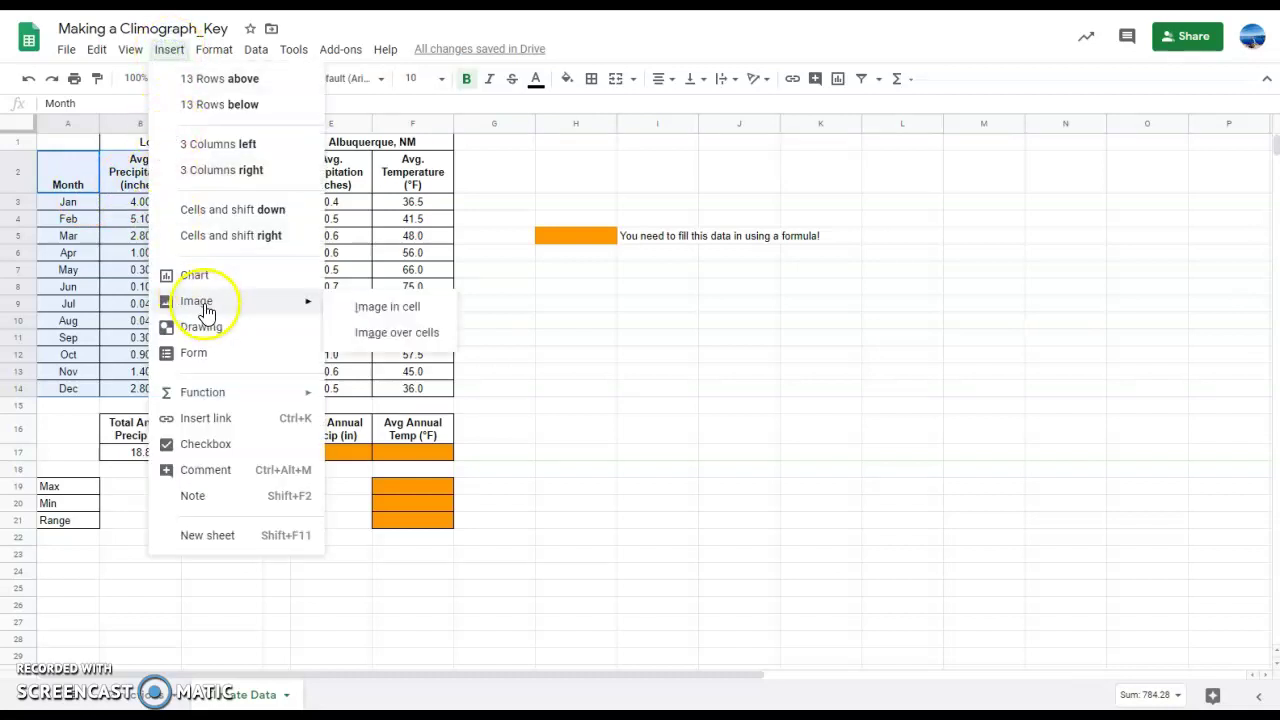
{"action": "left_click", "coordinate": [190, 277]}
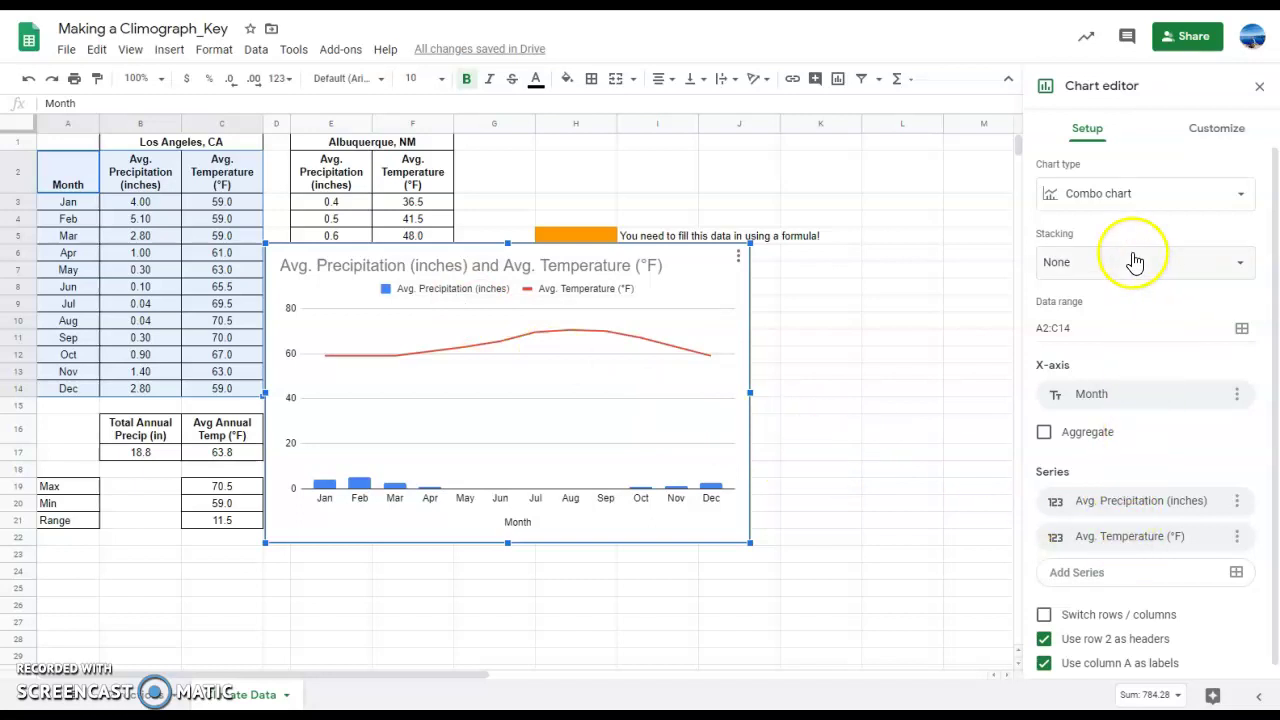
{"action": "left_click_drag", "start_coordinate": [696, 274], "coordinate": [895, 308]}
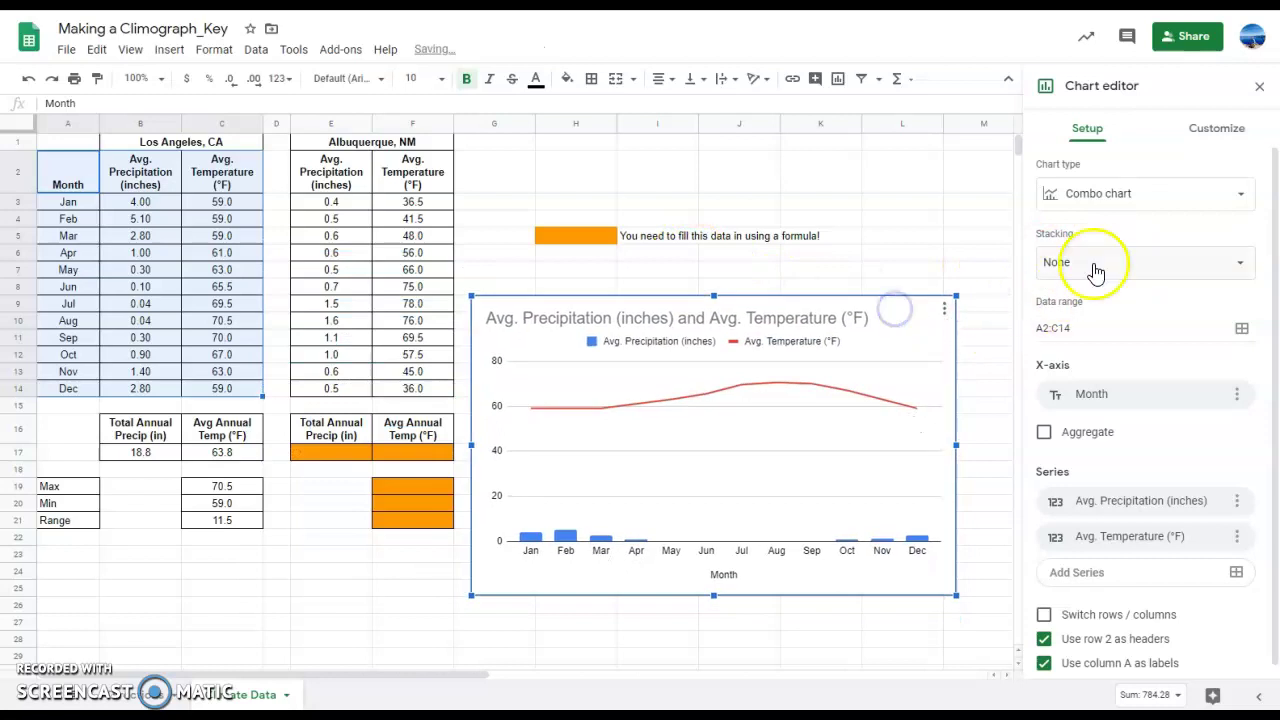
{"action": "left_click", "coordinate": [1220, 142]}
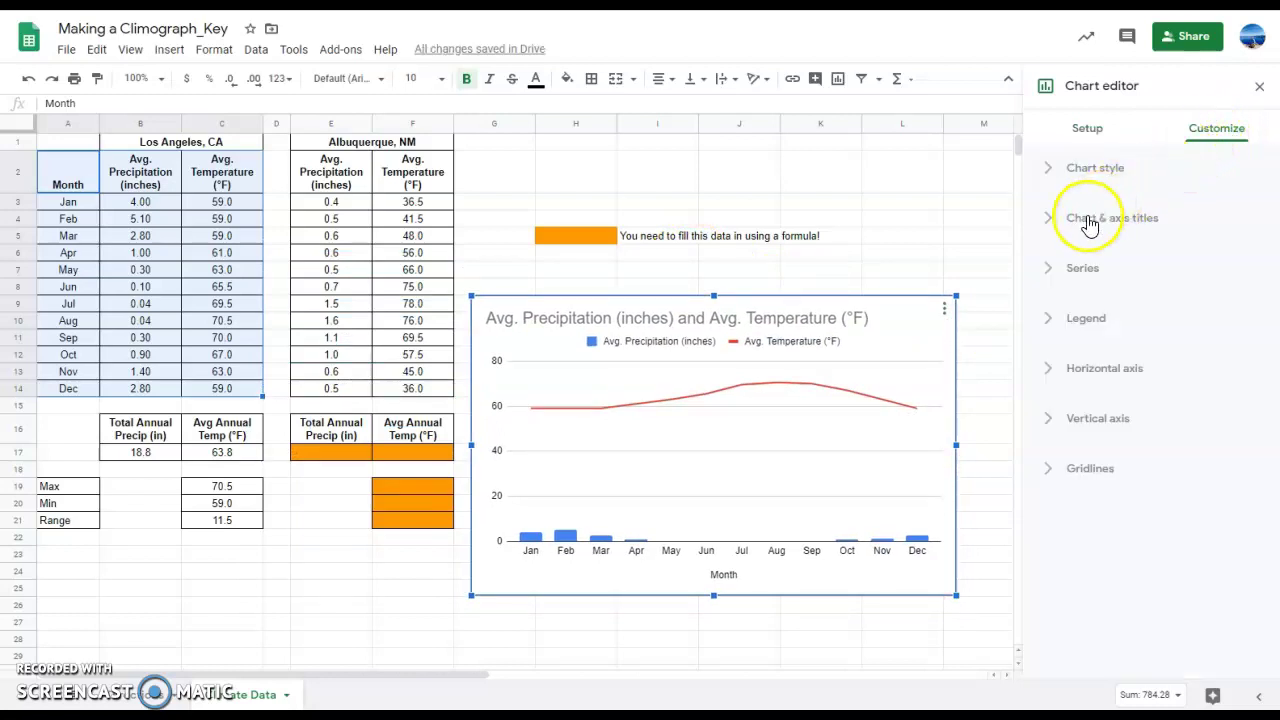
- Plot the Avg. Temperature (°F) series on the right axis, rescaling precipitation to 0–6
{"action": "left_click", "coordinate": [1049, 278]}
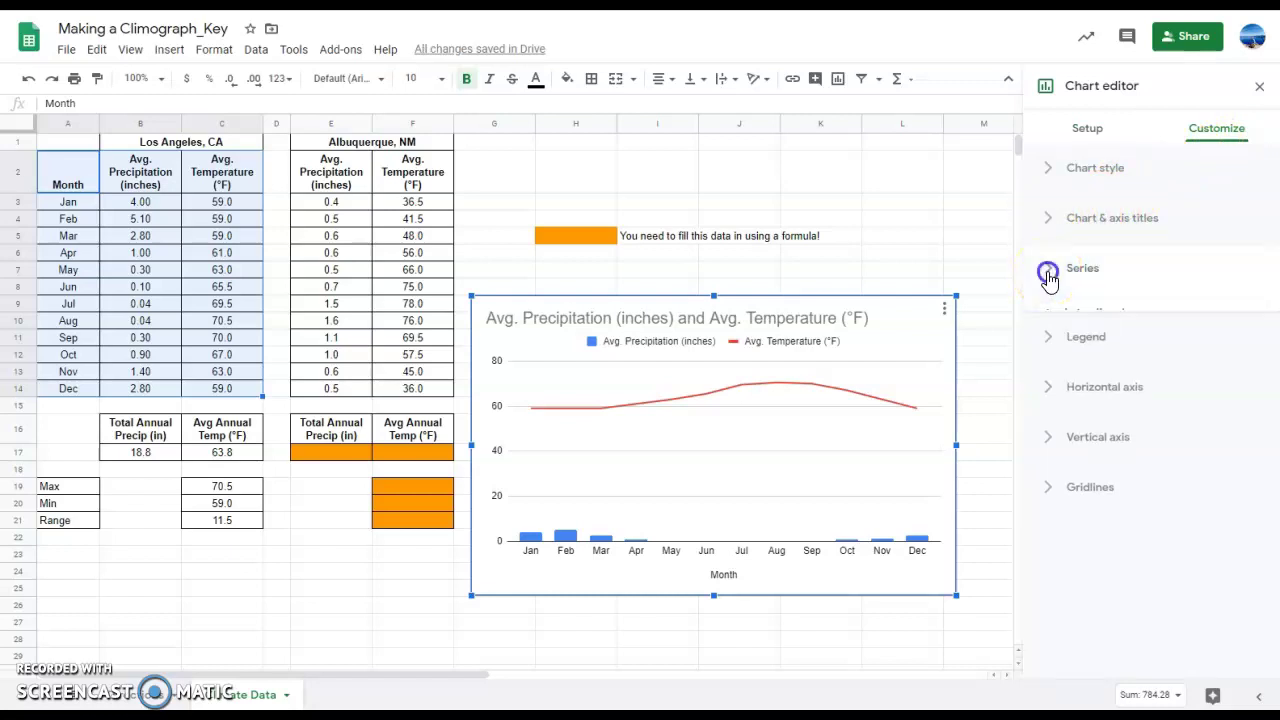
{"action": "left_click", "coordinate": [1121, 318]}
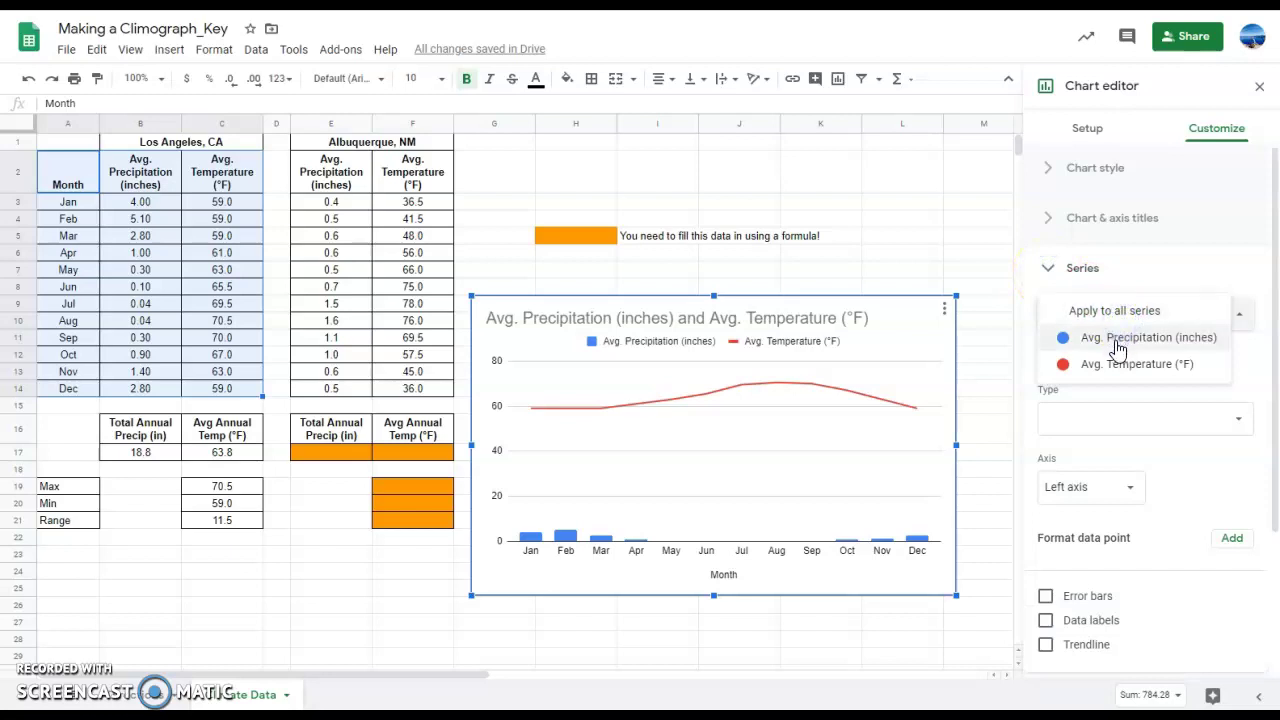
{"action": "left_click", "coordinate": [1112, 349]}
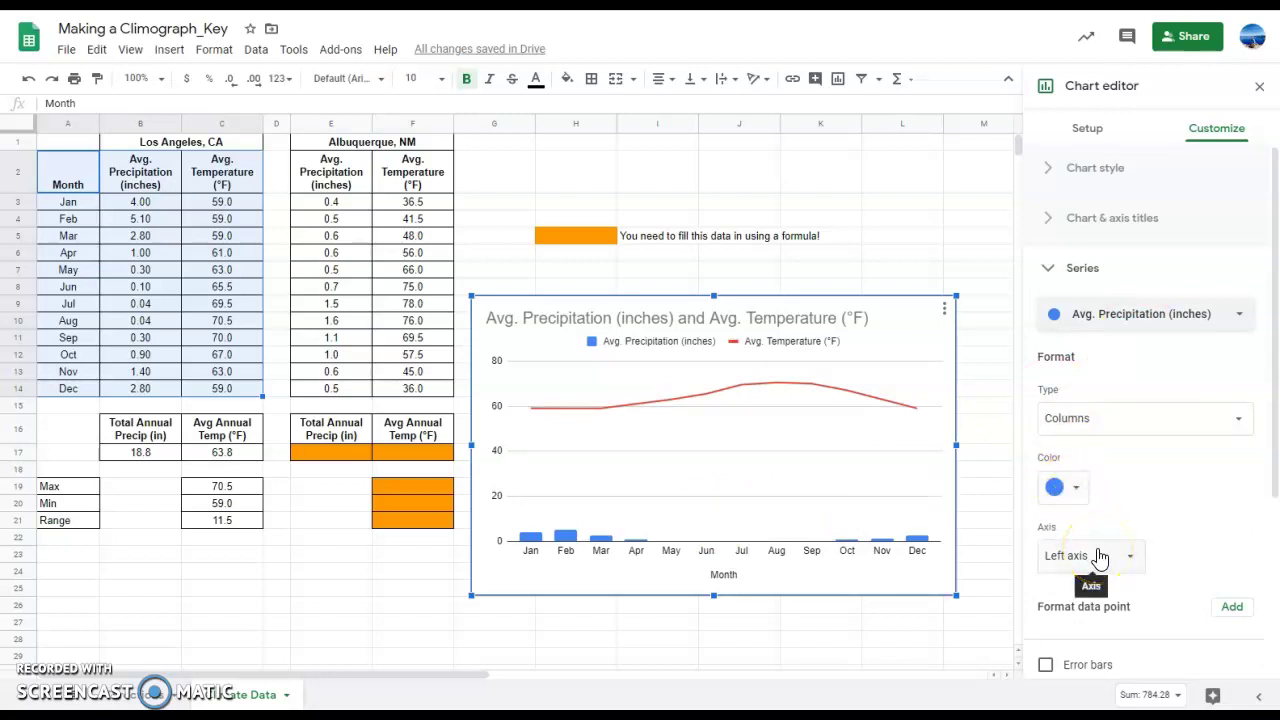
{"action": "left_click", "coordinate": [1048, 275]}
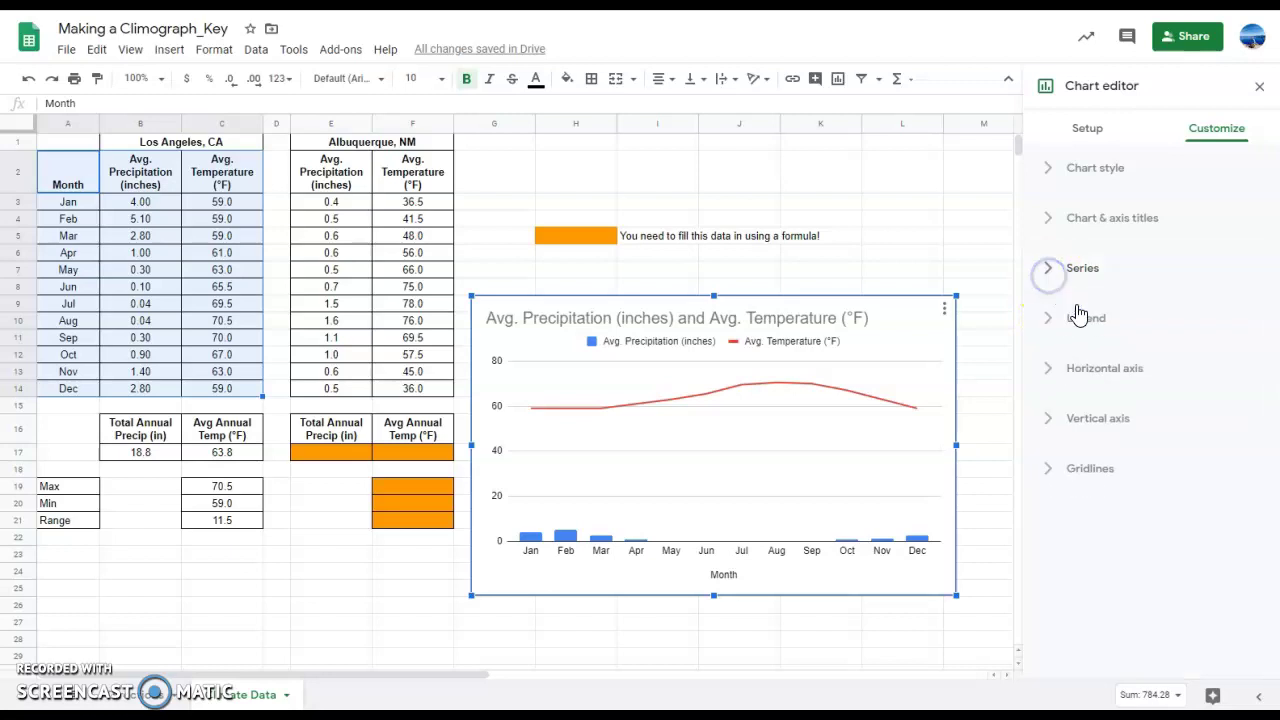
{"action": "left_click", "coordinate": [1045, 276]}
{"action": "left_click", "coordinate": [1083, 311]}
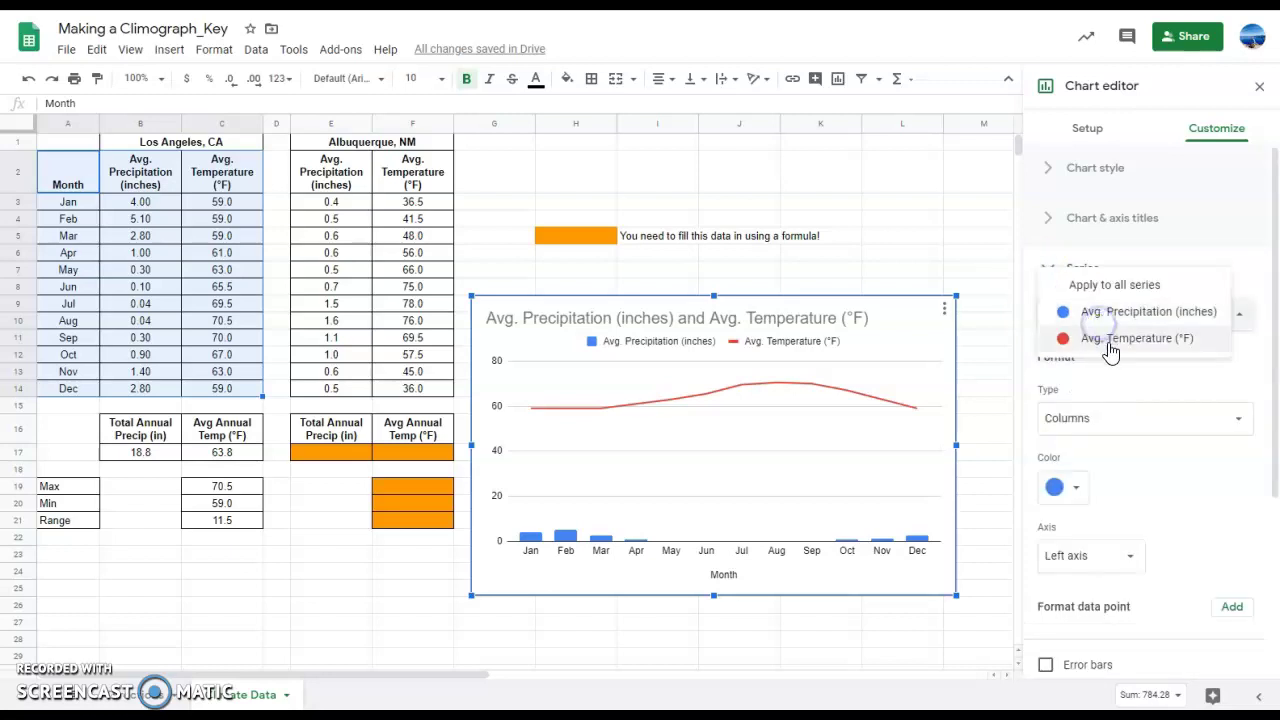
{"action": "left_click", "coordinate": [1110, 340]}
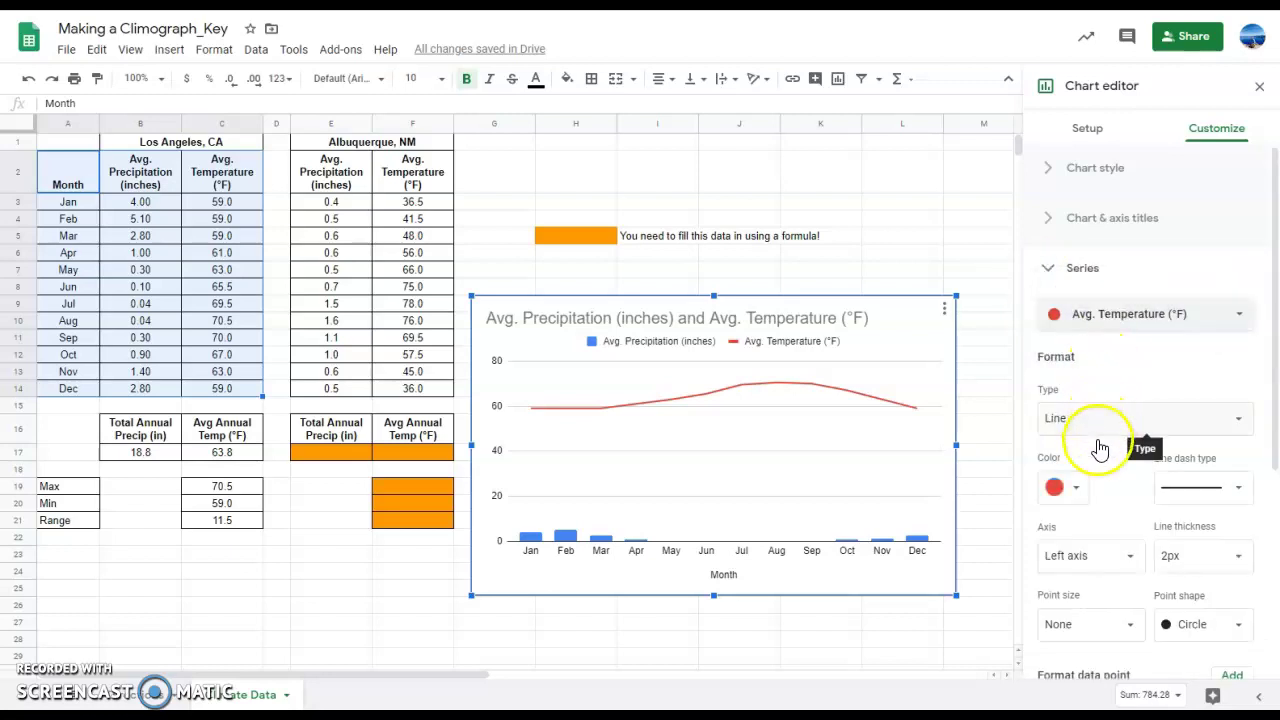
{"action": "scroll", "coordinate": [1127, 481], "scroll_direction": "down", "scroll_amount": 1}
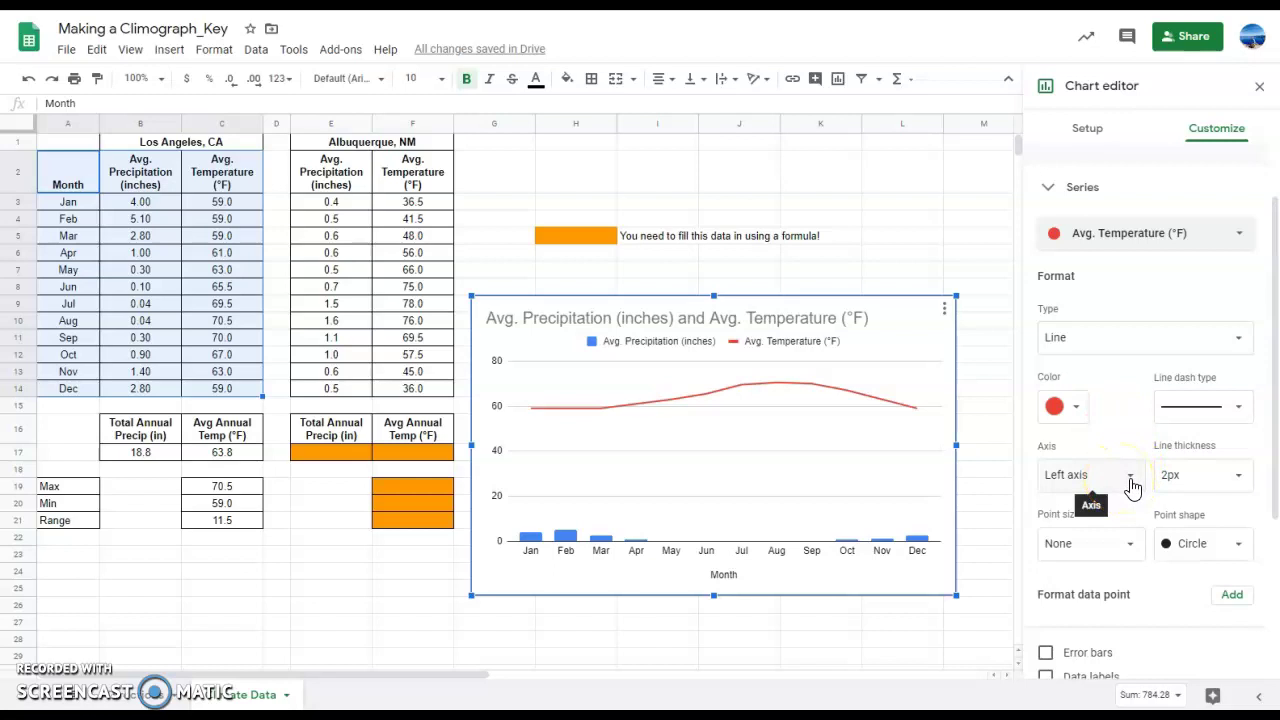
{"action": "left_click", "coordinate": [1133, 486]}
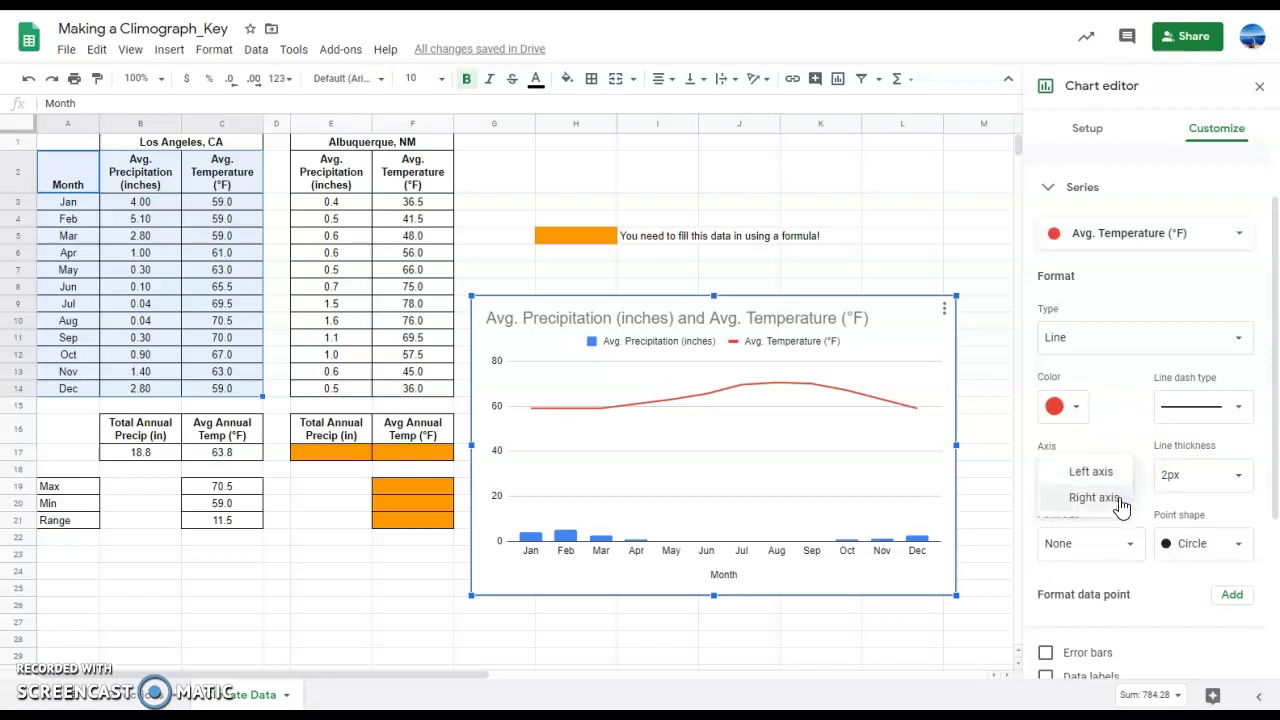
{"action": "left_click", "coordinate": [1120, 498]}
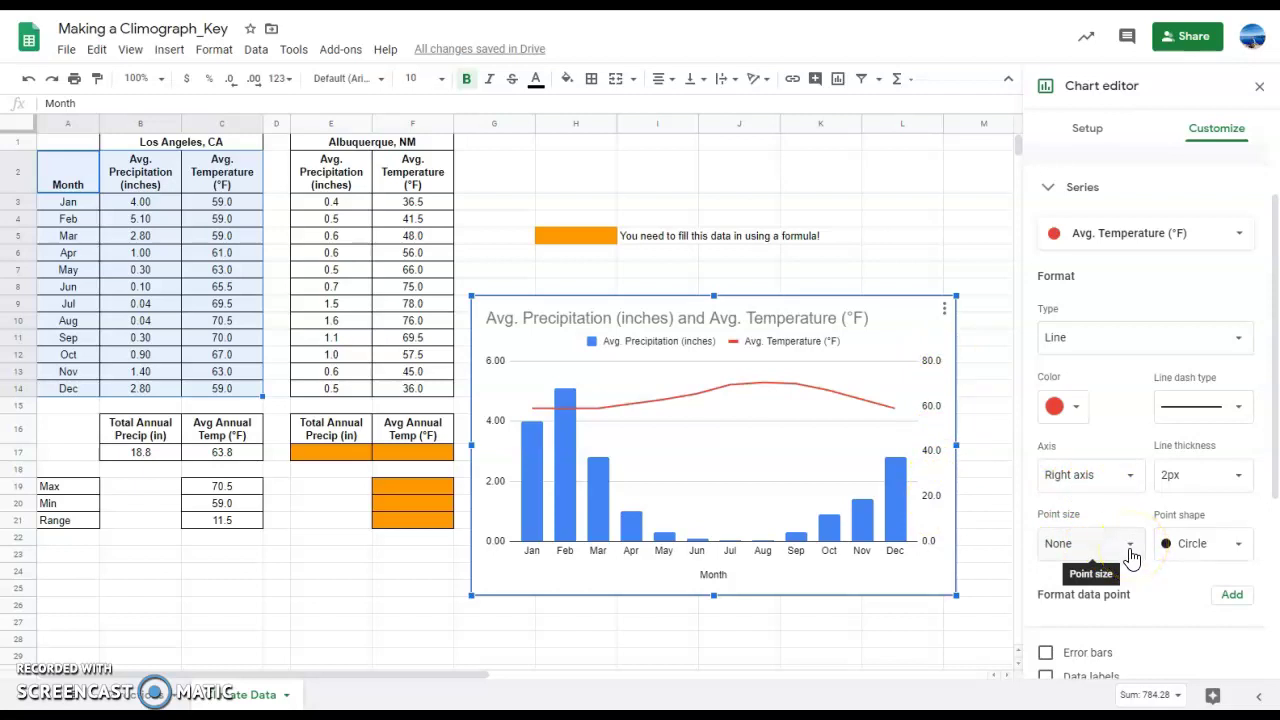
- Give the Avg. Temperature (°F) line 7px point markers
{"action": "left_click", "coordinate": [1135, 552]}
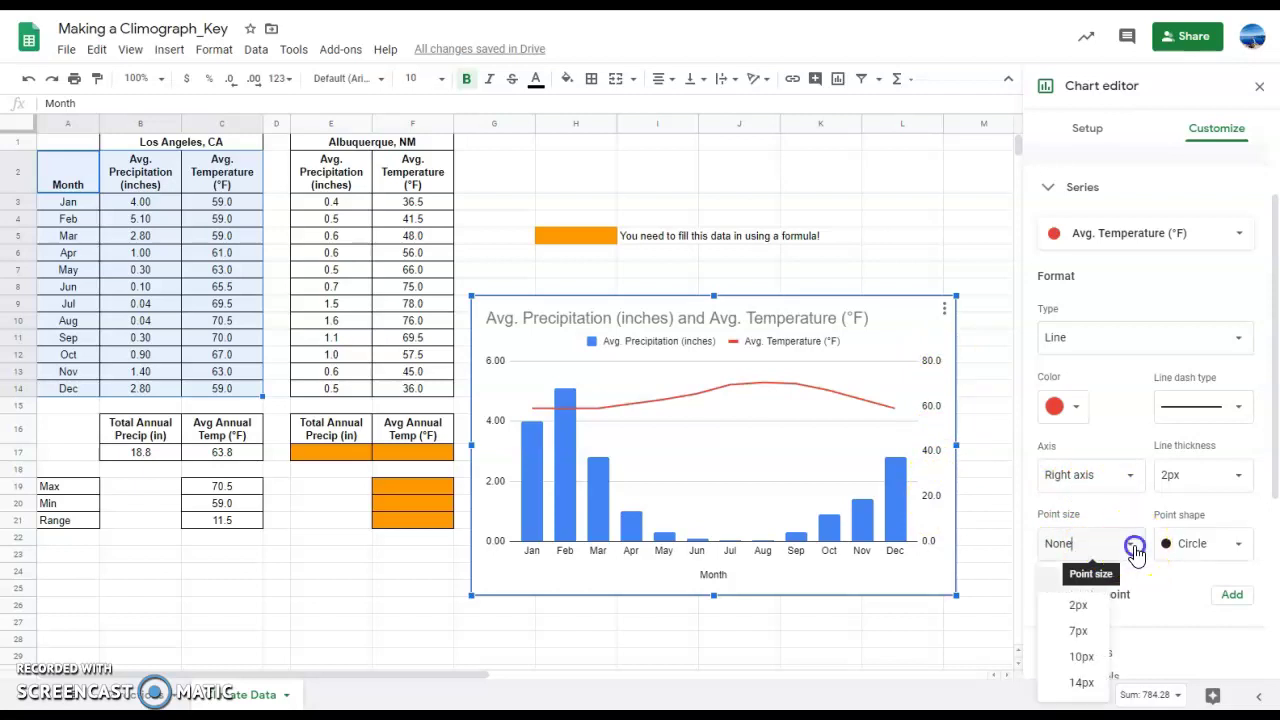
{"action": "left_click", "coordinate": [1083, 630]}
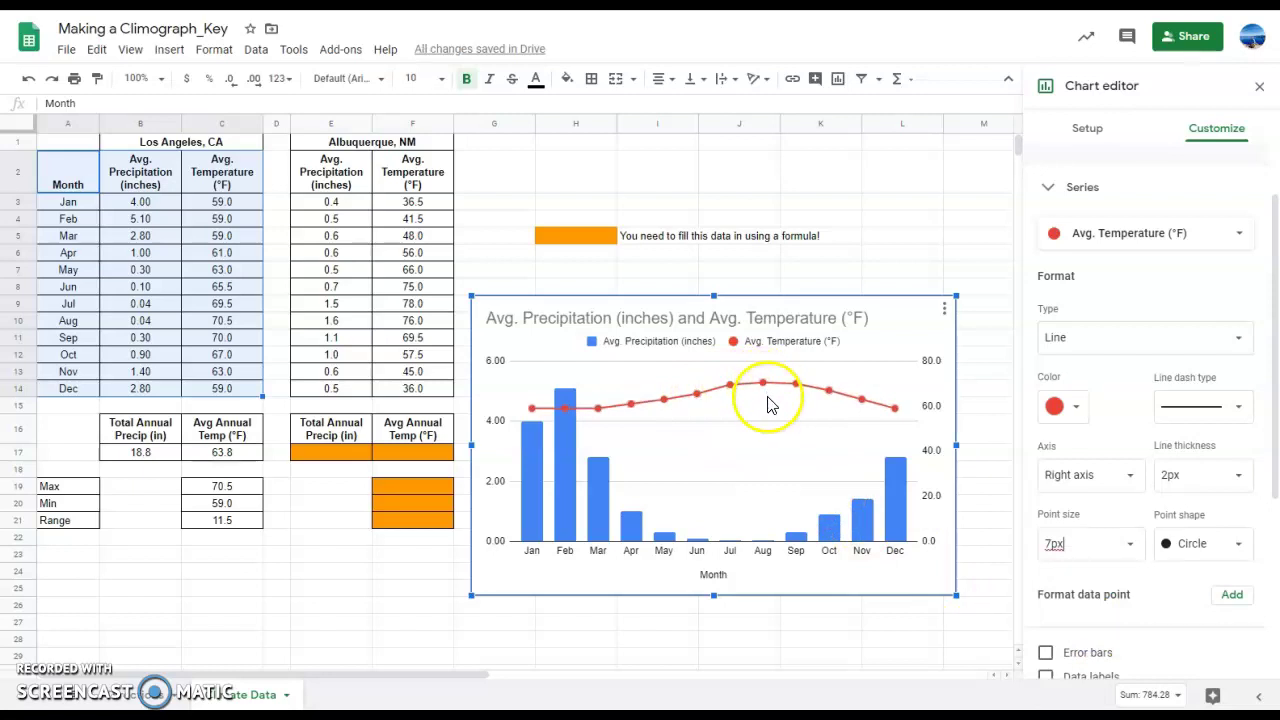
{"action": "left_click", "coordinate": [785, 422]}
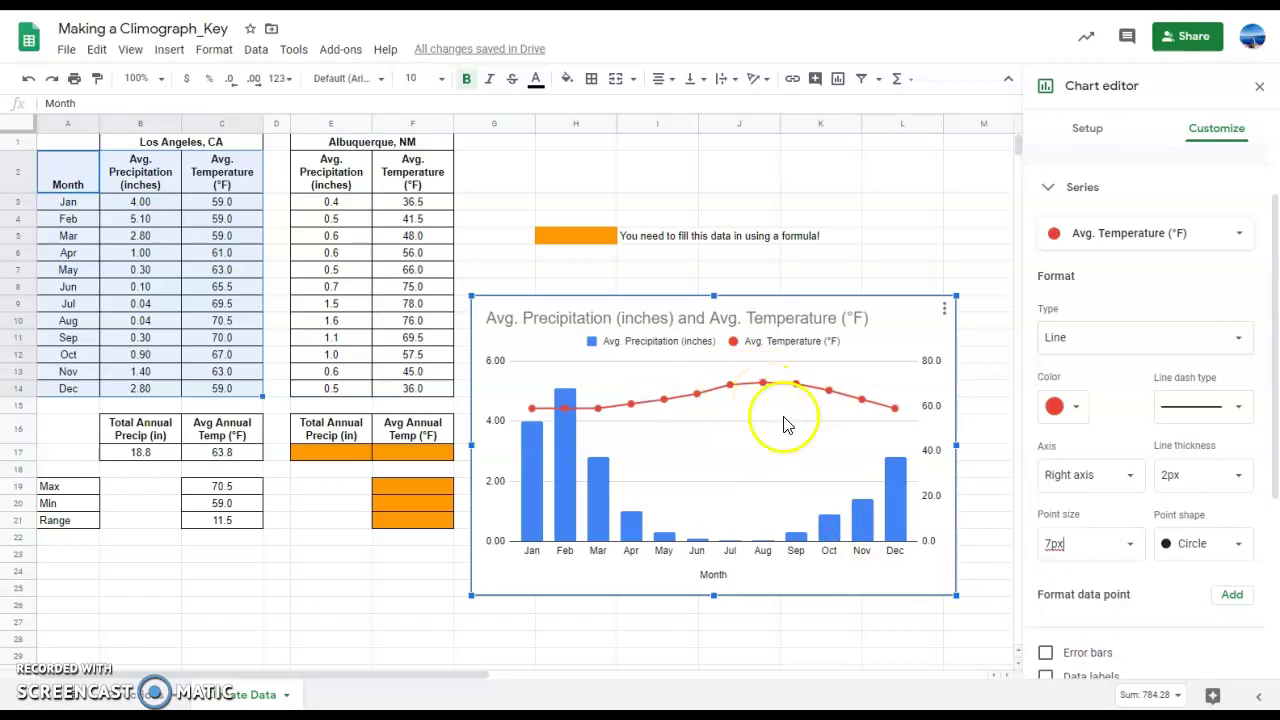
{"action": "left_click", "coordinate": [1050, 191]}
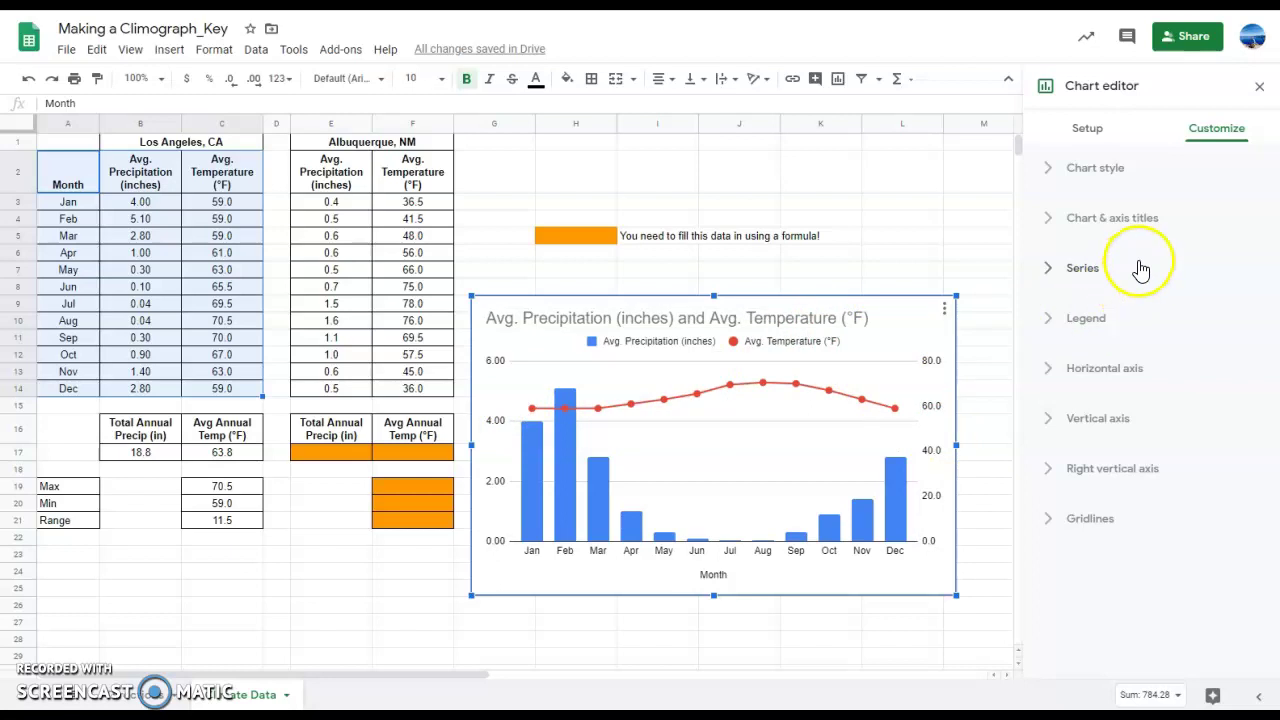
- Change the chart title to 'Climograph for Los Angeles, California', bold and centred
{"action": "left_click", "coordinate": [1048, 224]}
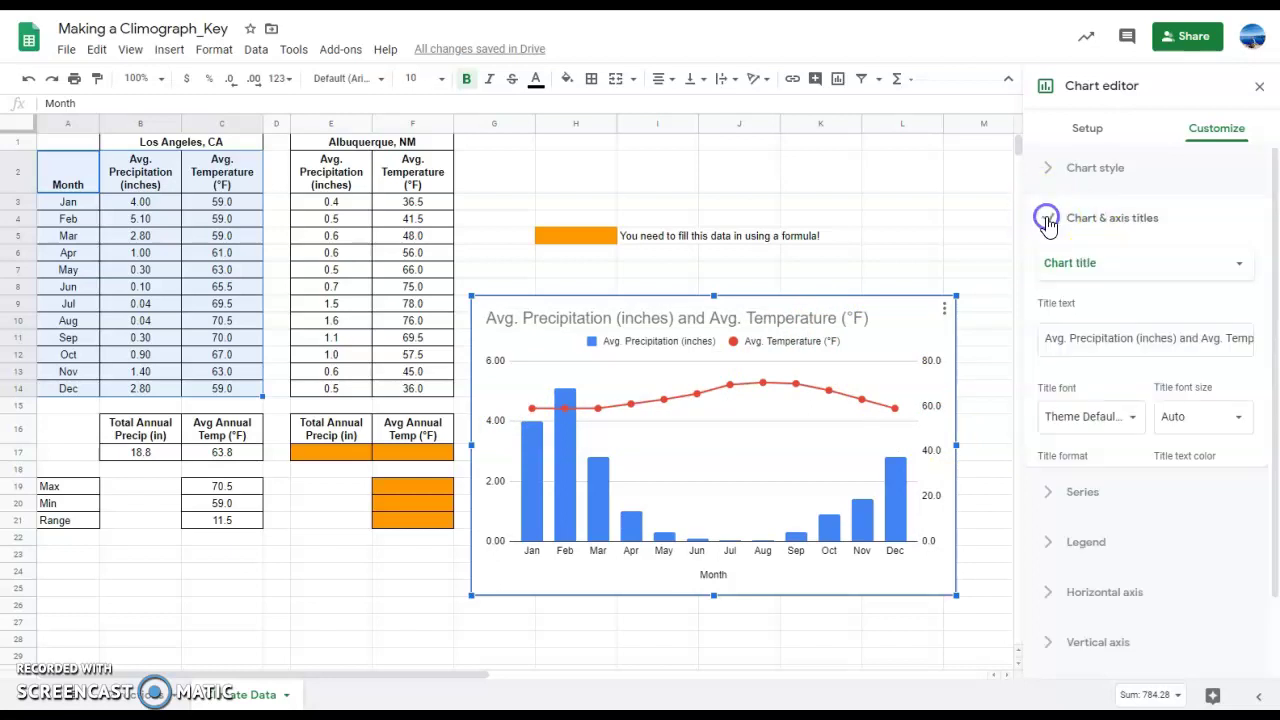
{"action": "triple_click", "coordinate": [1114, 338]}
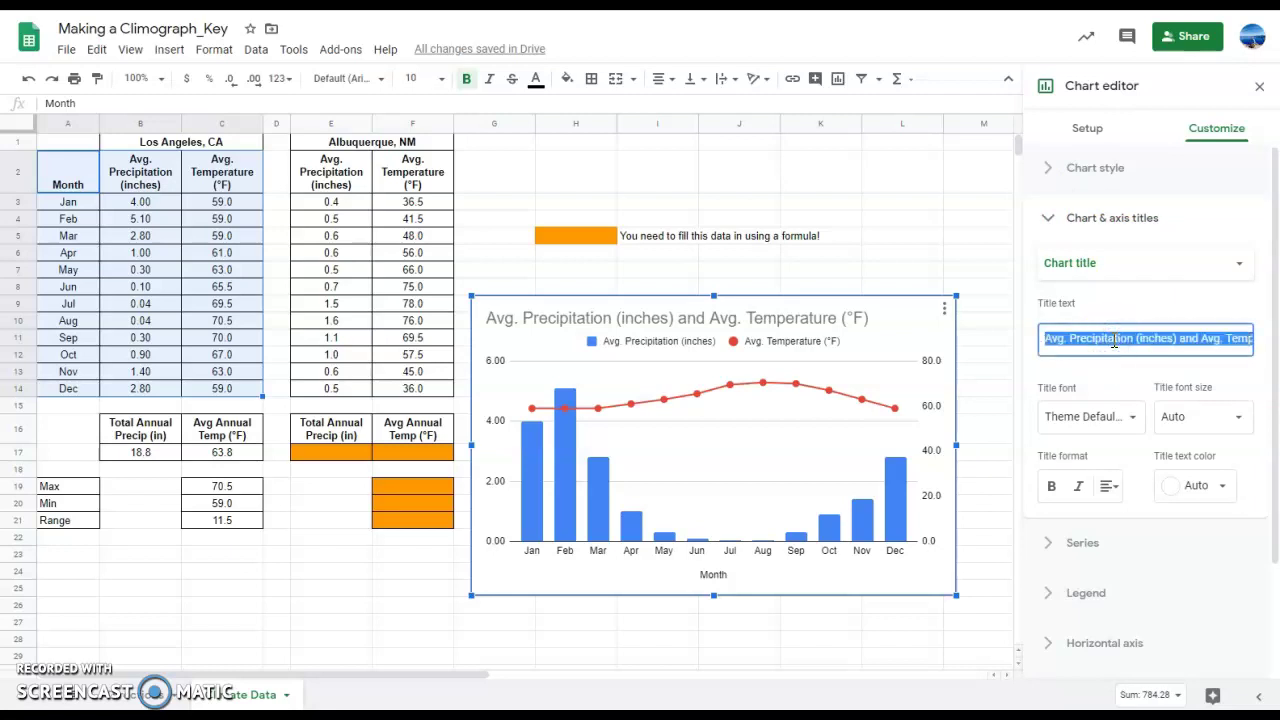
{"action": "key", "text": "BackSpace"}
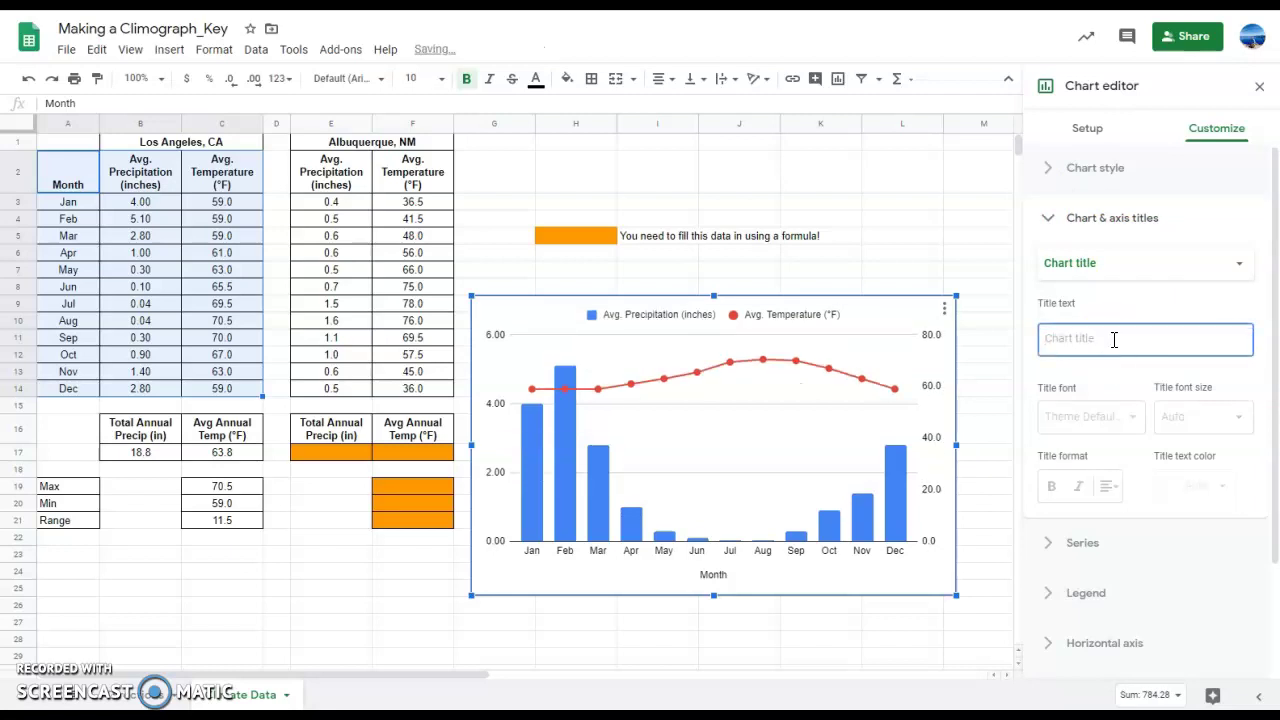
{"action": "type", "text": "Climograph"}
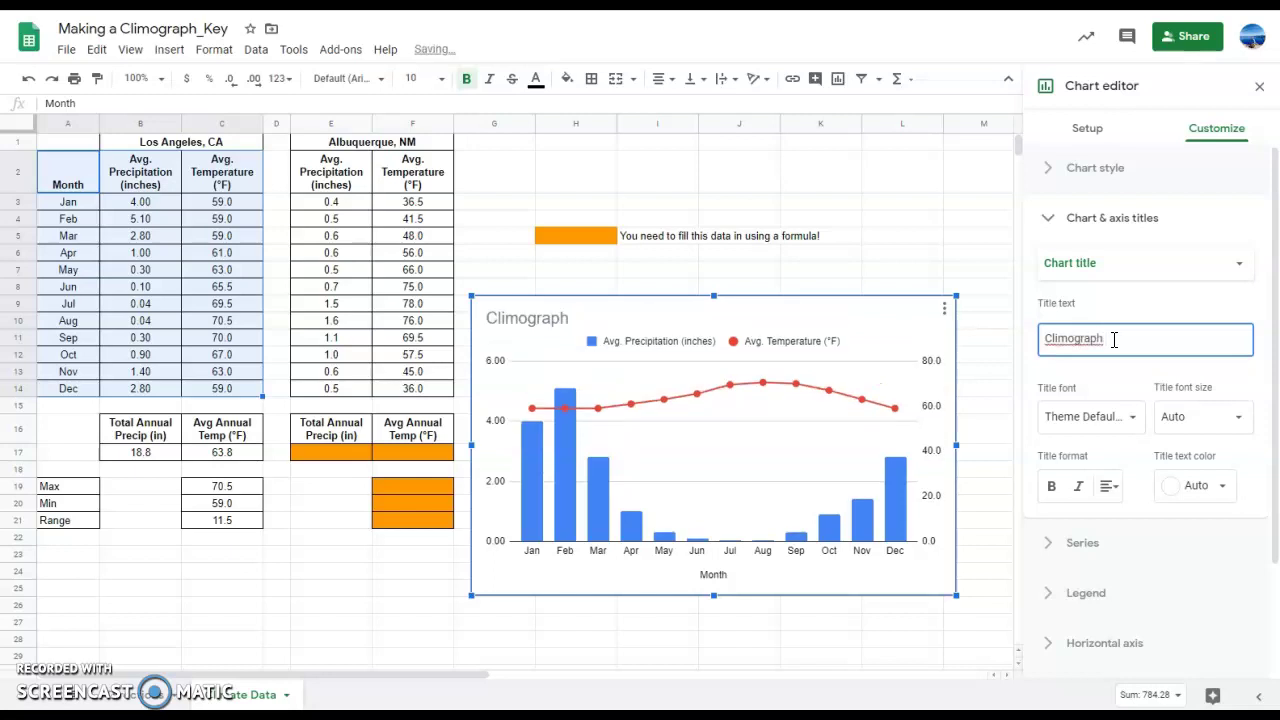
{"action": "type", "text": " for L"}
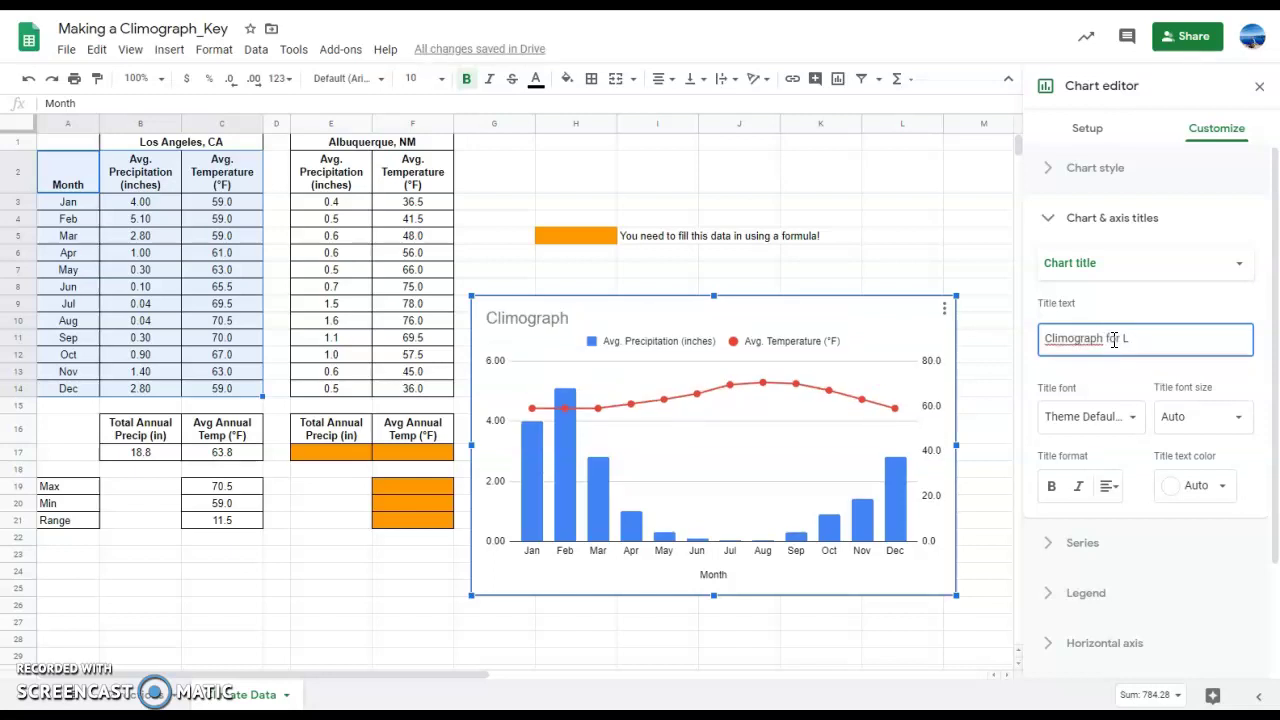
{"action": "type", "text": "asos Angeles, Cali"}
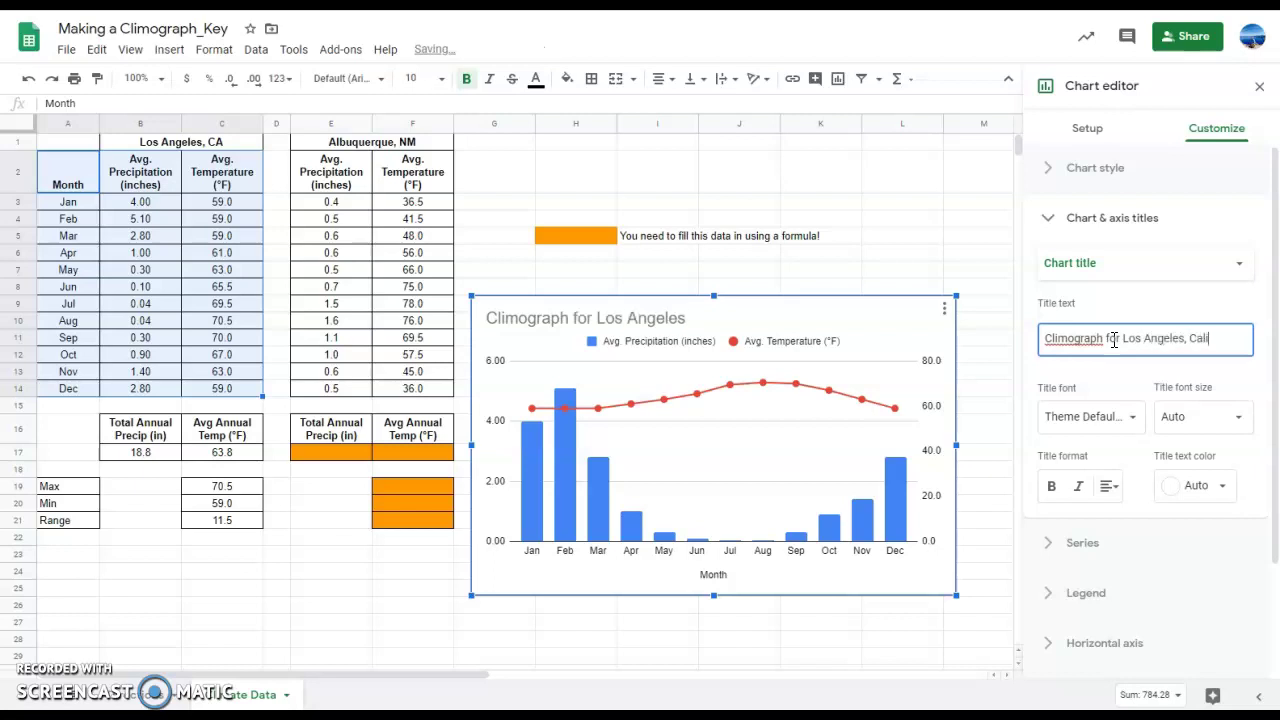
{"action": "type", "text": "a"}
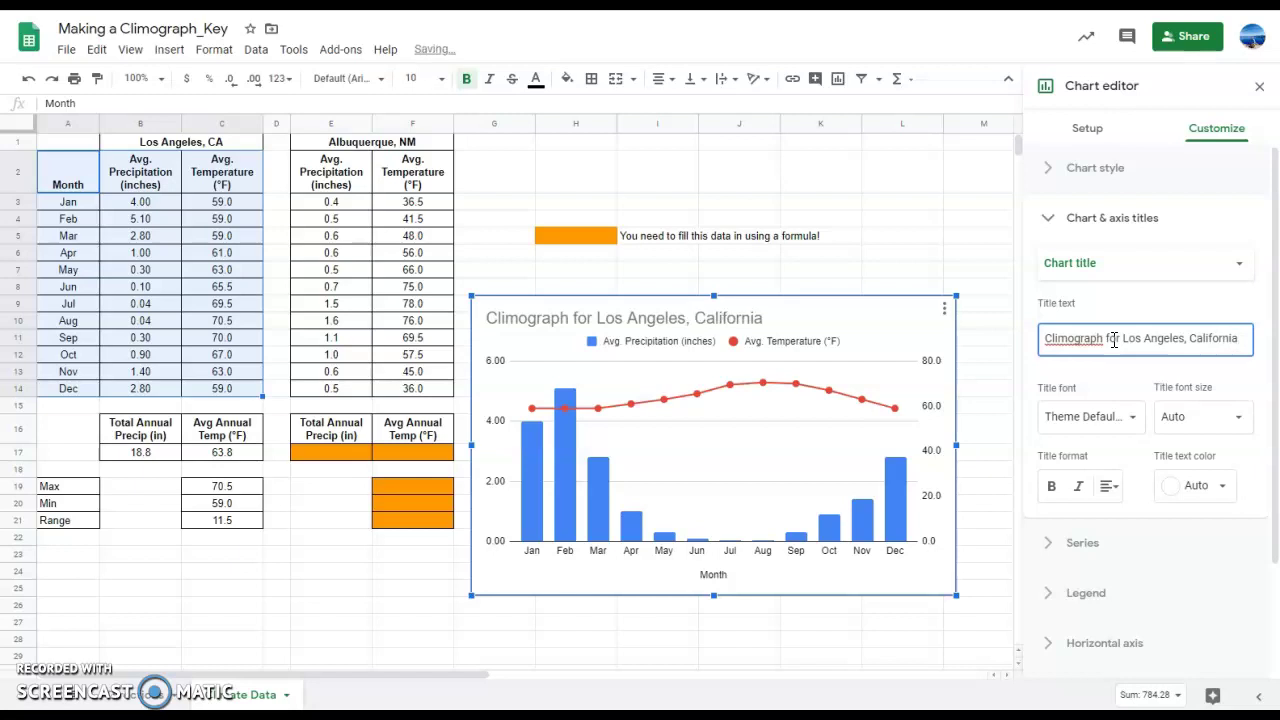
{"action": "left_click", "coordinate": [1053, 487]}
{"action": "left_click", "coordinate": [1108, 486]}
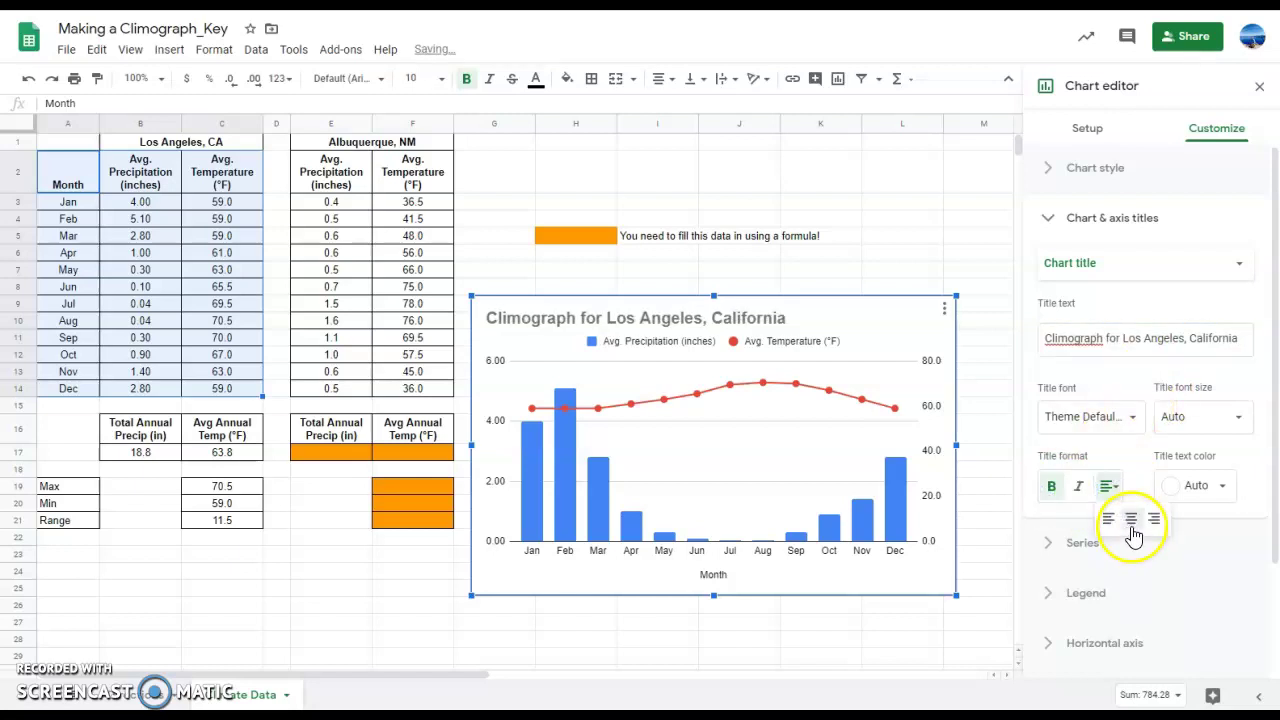
{"action": "left_click", "coordinate": [1127, 530]}
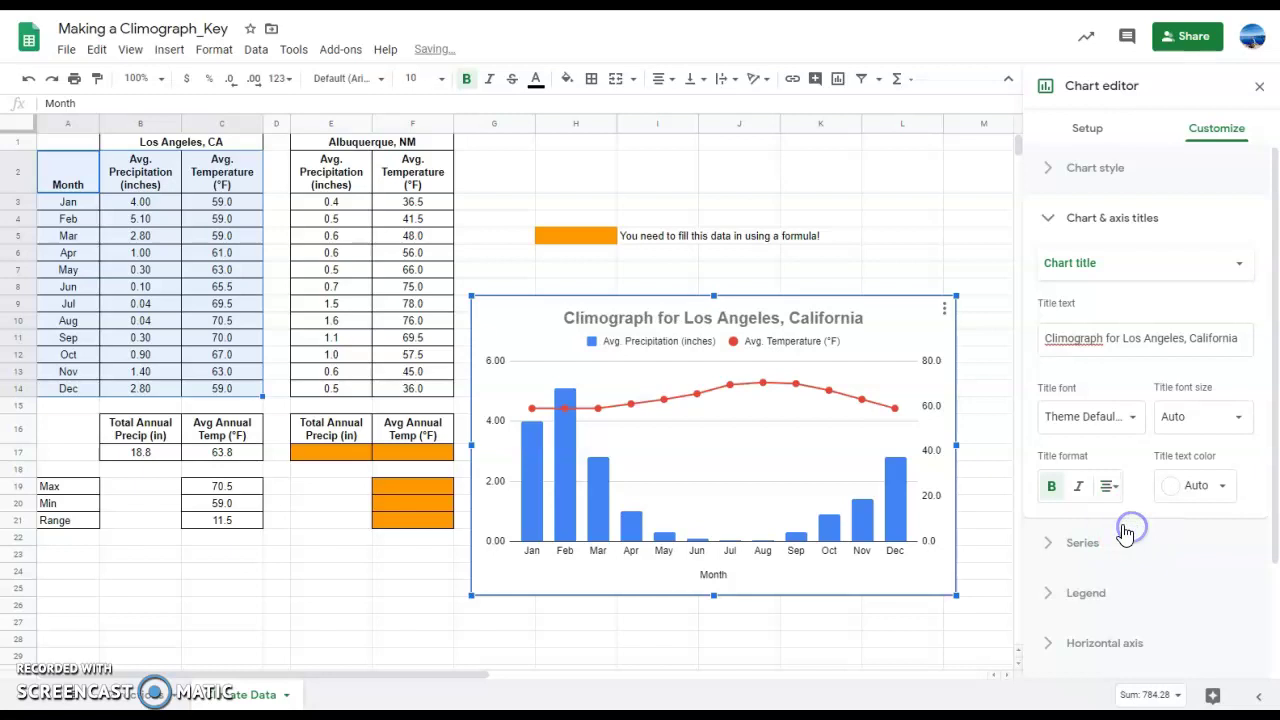
- Select the Vertical axis title and enter 'Precipitation (inches)' as the left axis title
{"action": "left_click", "coordinate": [1137, 275]}
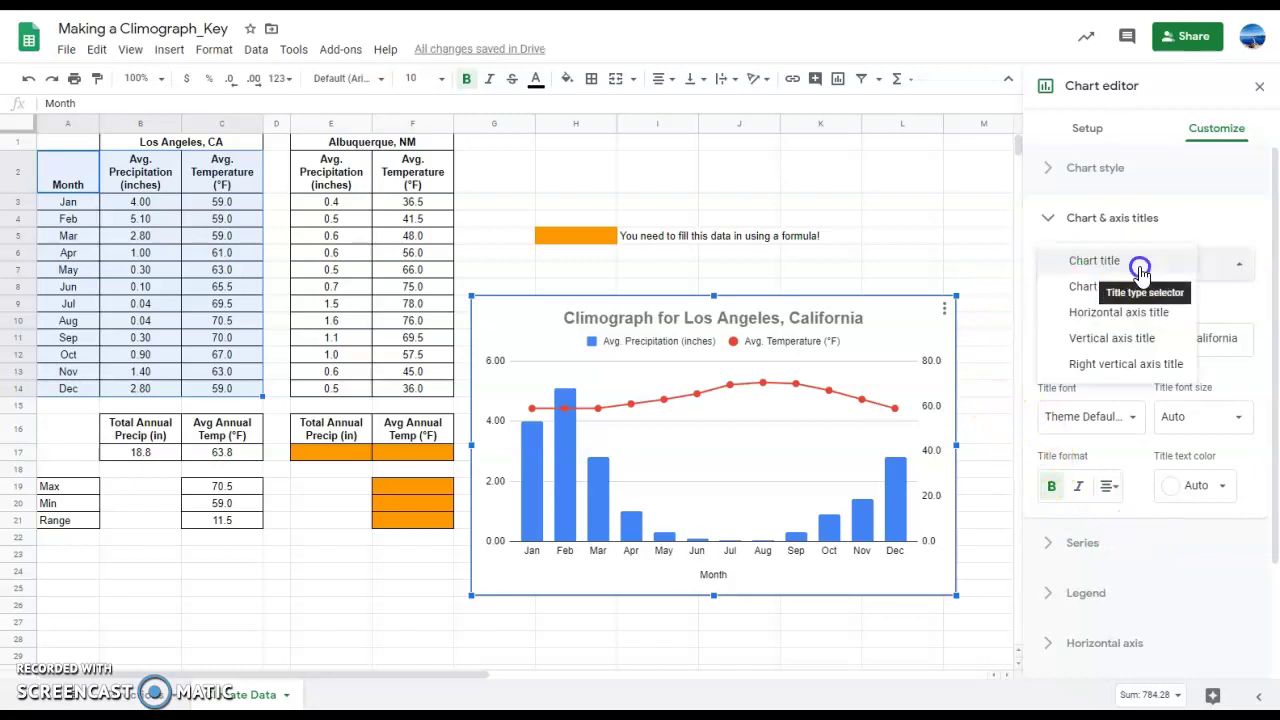
{"action": "left_click", "coordinate": [1145, 338]}
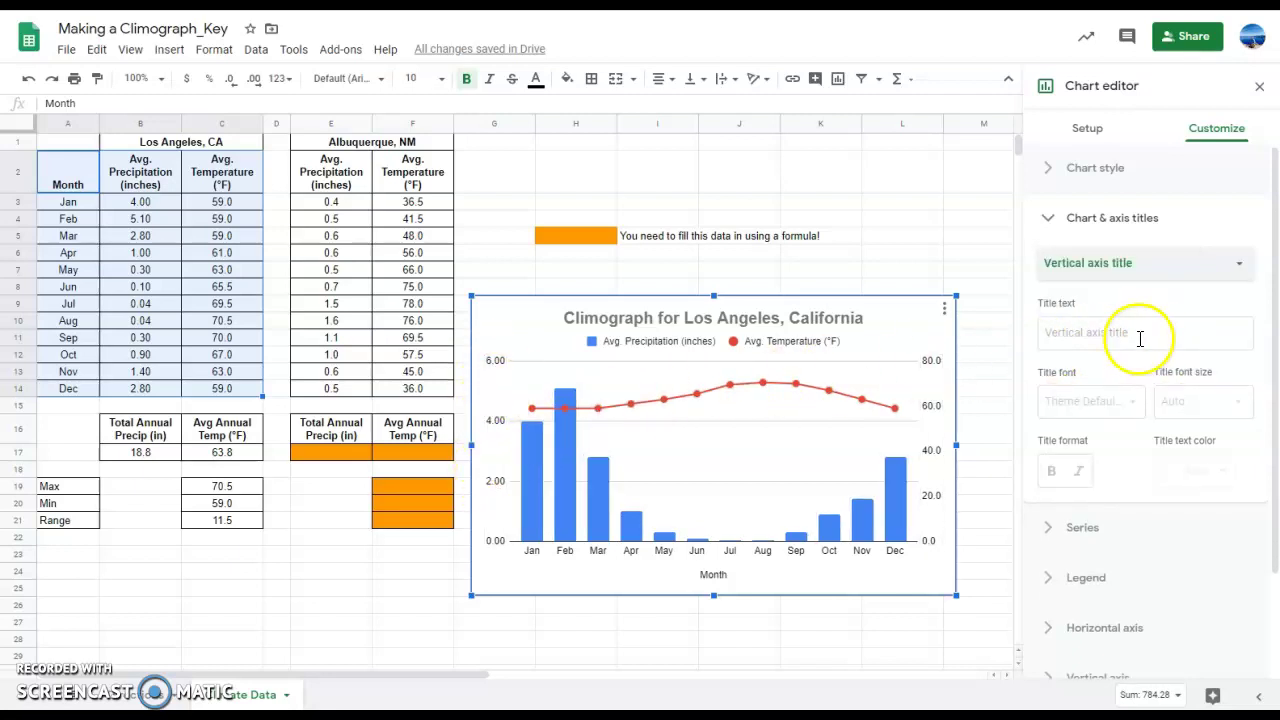
{"action": "left_click", "coordinate": [1145, 338]}
{"action": "type", "text": "Precipitation (inches"}
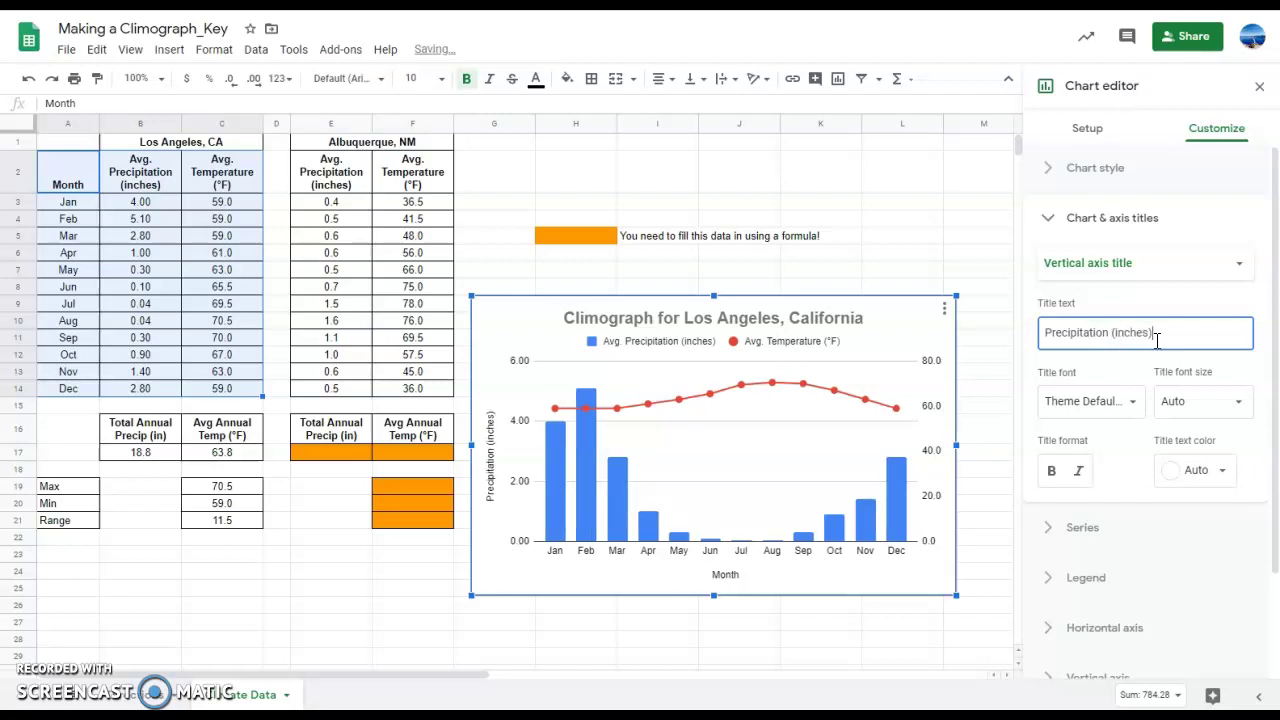
{"action": "left_click", "coordinate": [1137, 265]}
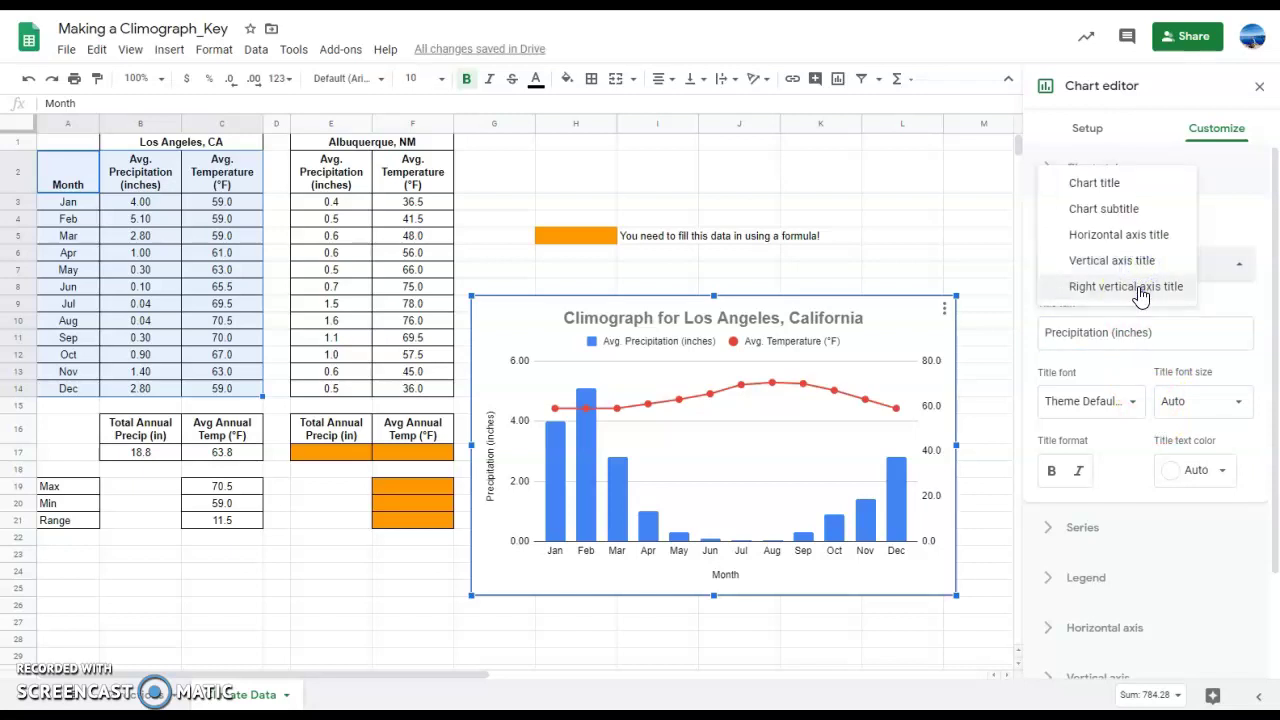
- Select the Right vertical axis title and enter 'Temperature (°F)' as its title
{"action": "left_click", "coordinate": [1140, 288]}
{"action": "left_click", "coordinate": [1128, 334]}
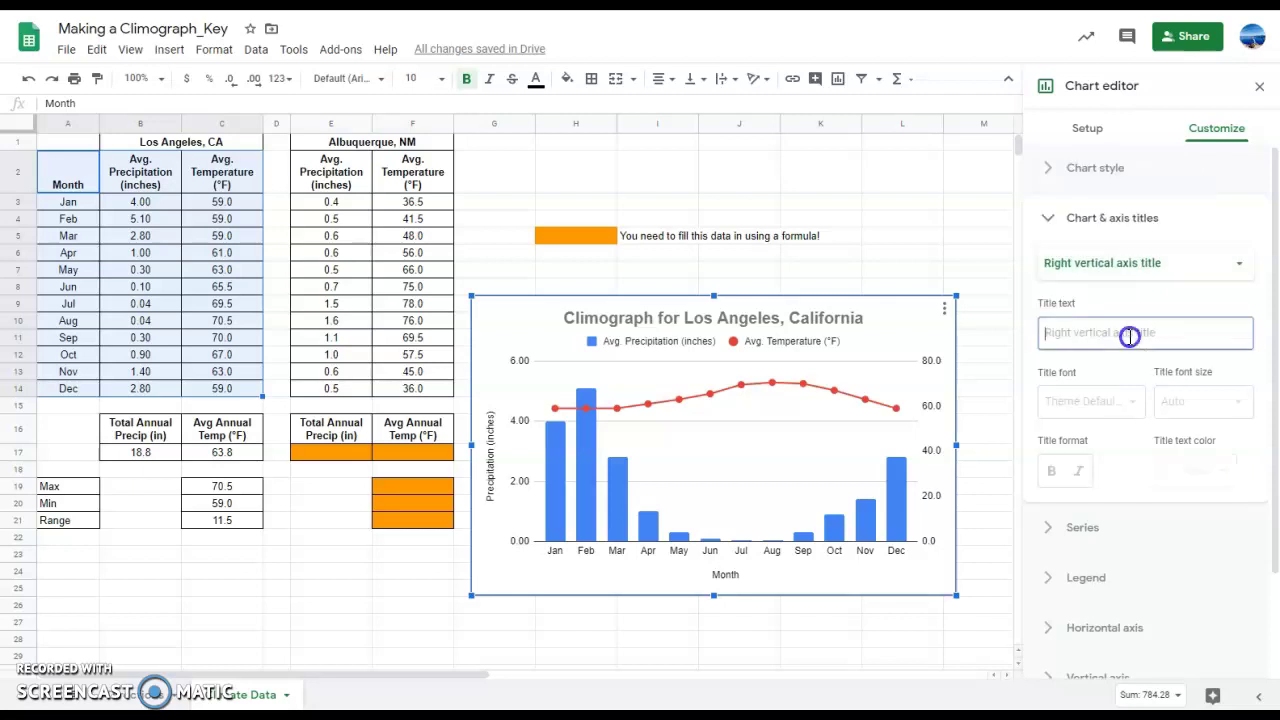
{"action": "type", "text": "Temp"}
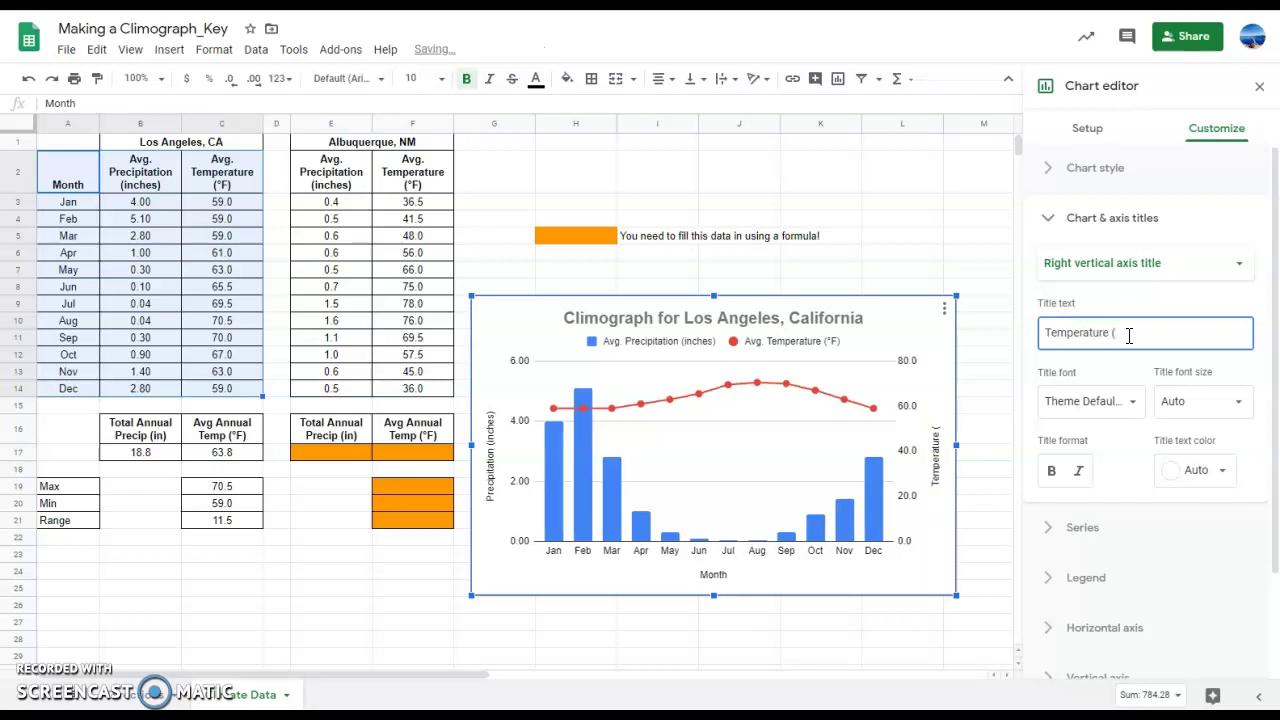
{"action": "type", "text": "erature (°F"}
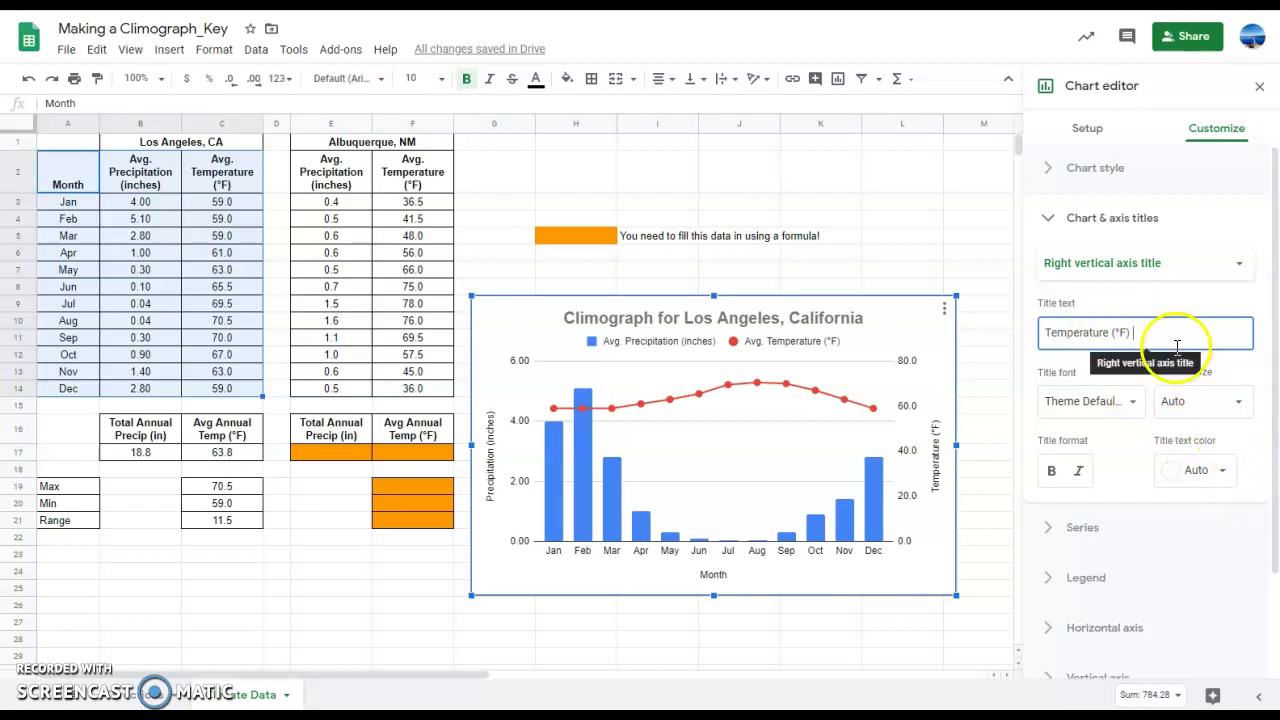
{"action": "left_click", "coordinate": [1048, 224]}
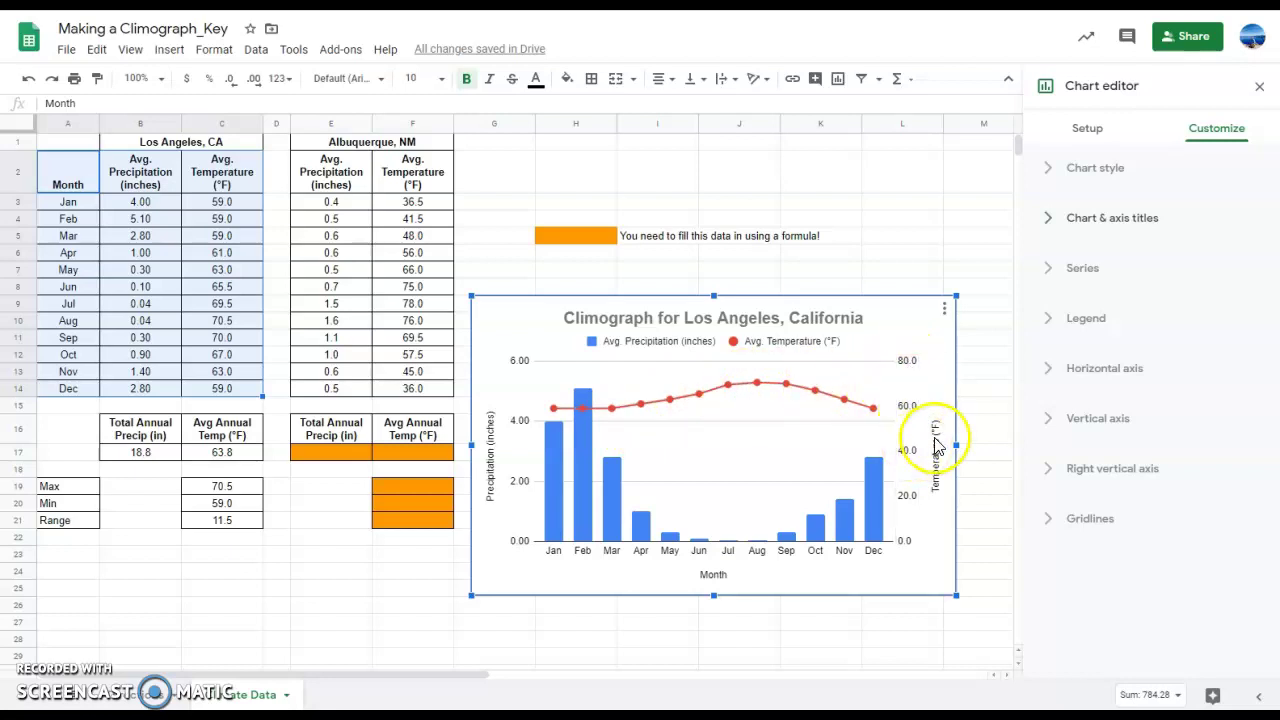
- Set the legend position to None so the chart shows no legend
{"action": "left_click", "coordinate": [1058, 320]}
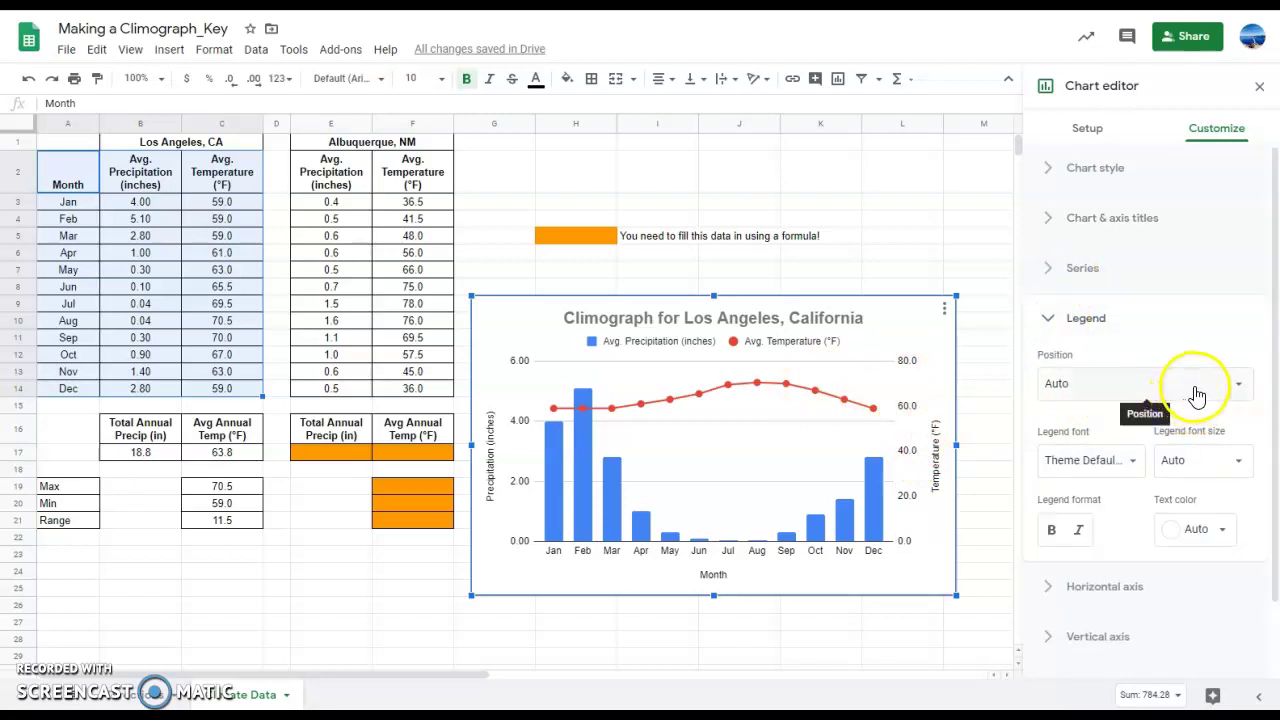
{"action": "left_click", "coordinate": [1234, 392]}
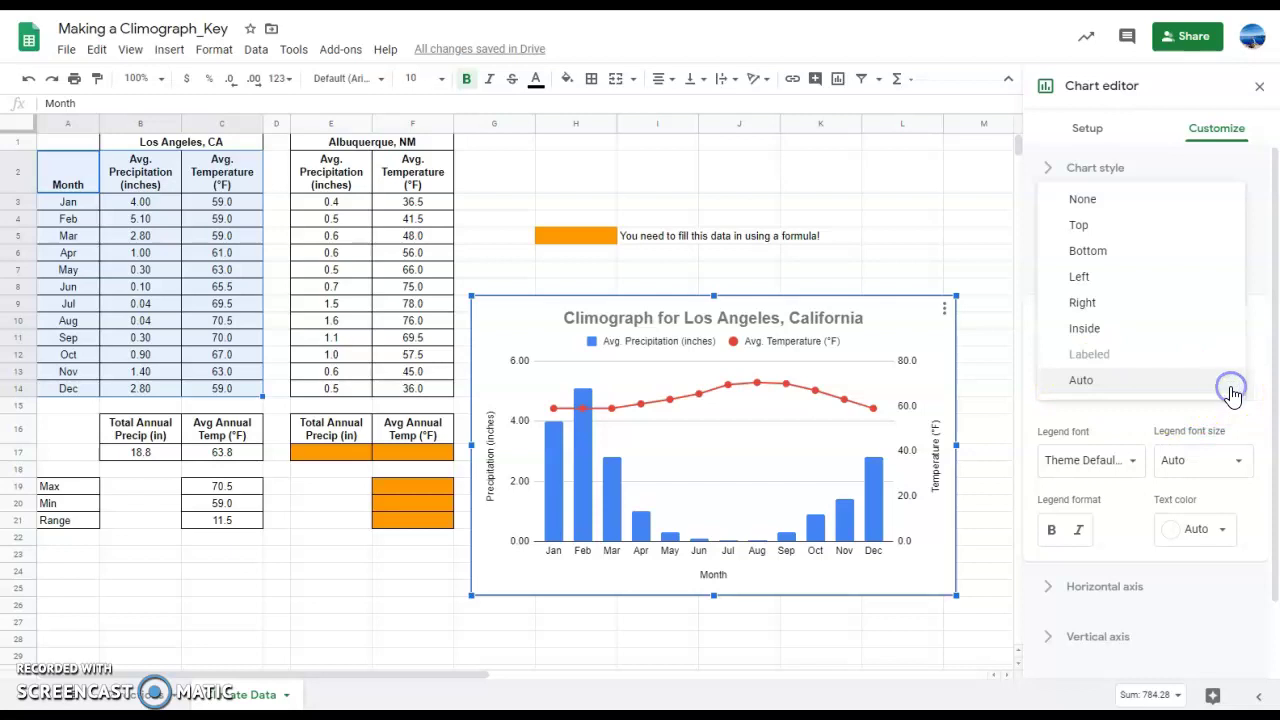
{"action": "left_click", "coordinate": [1083, 200]}
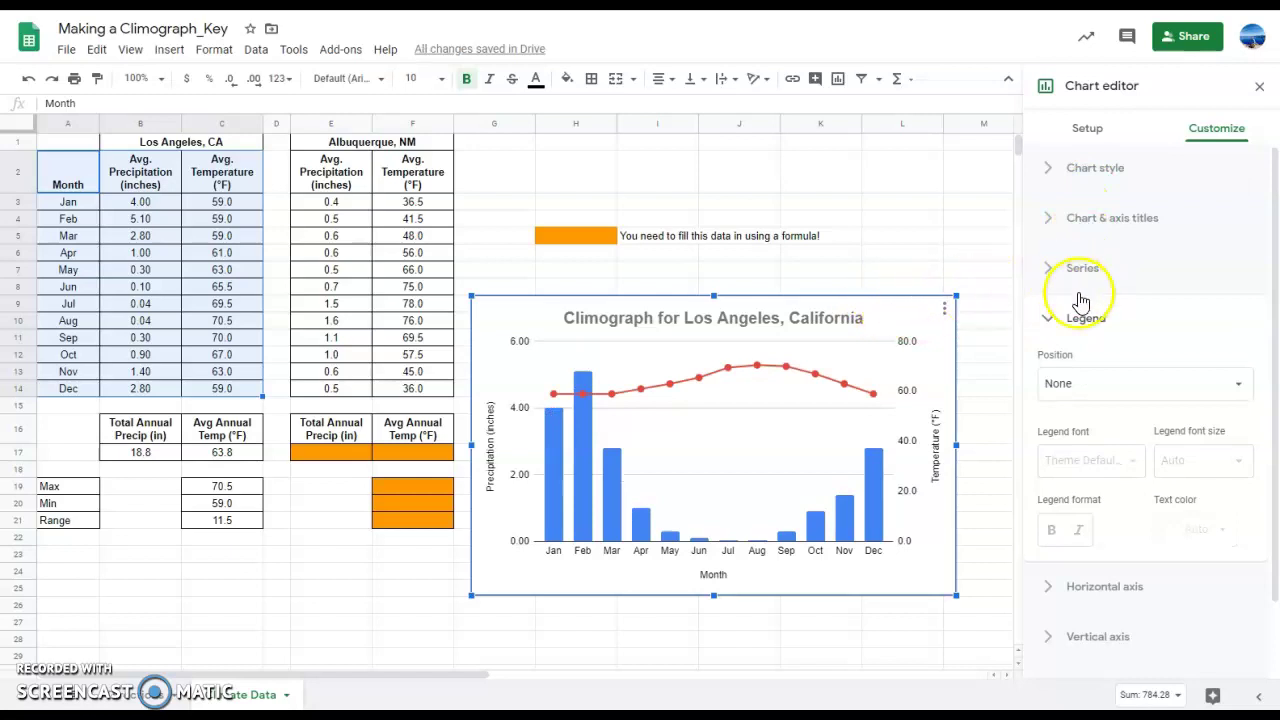
{"action": "left_click", "coordinate": [1050, 318]}
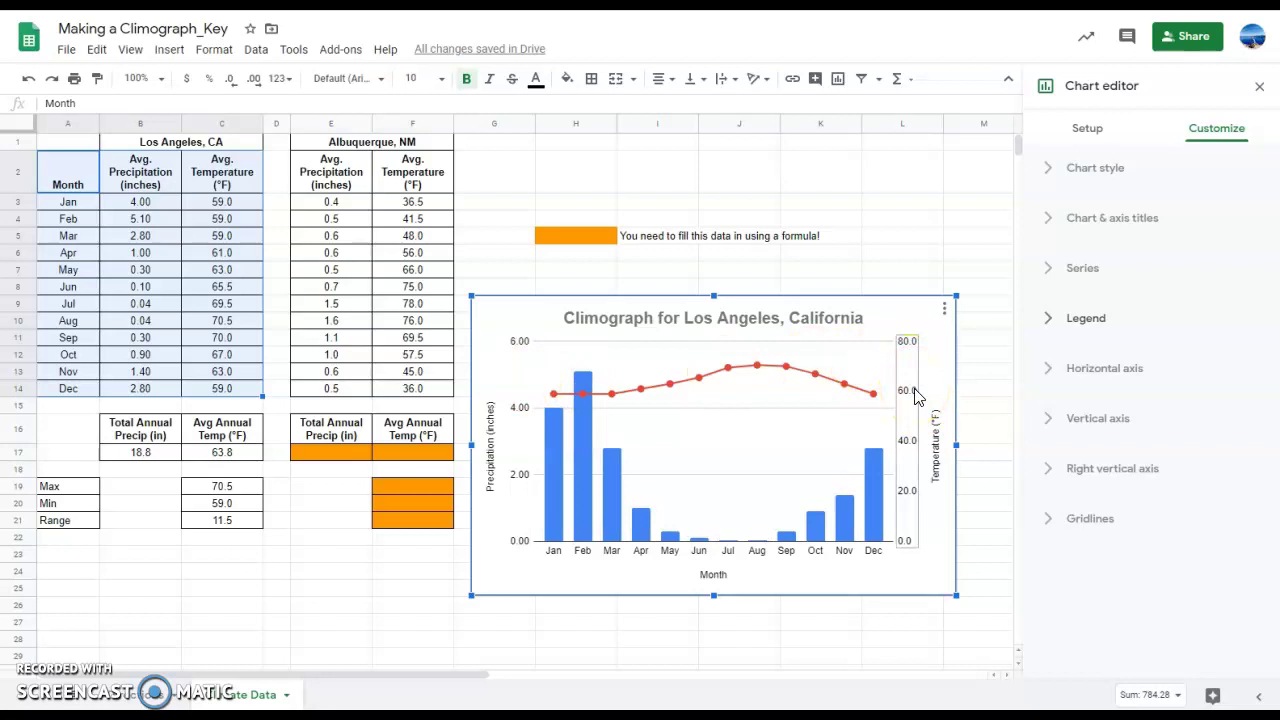
{"action": "left_click", "coordinate": [1098, 396]}
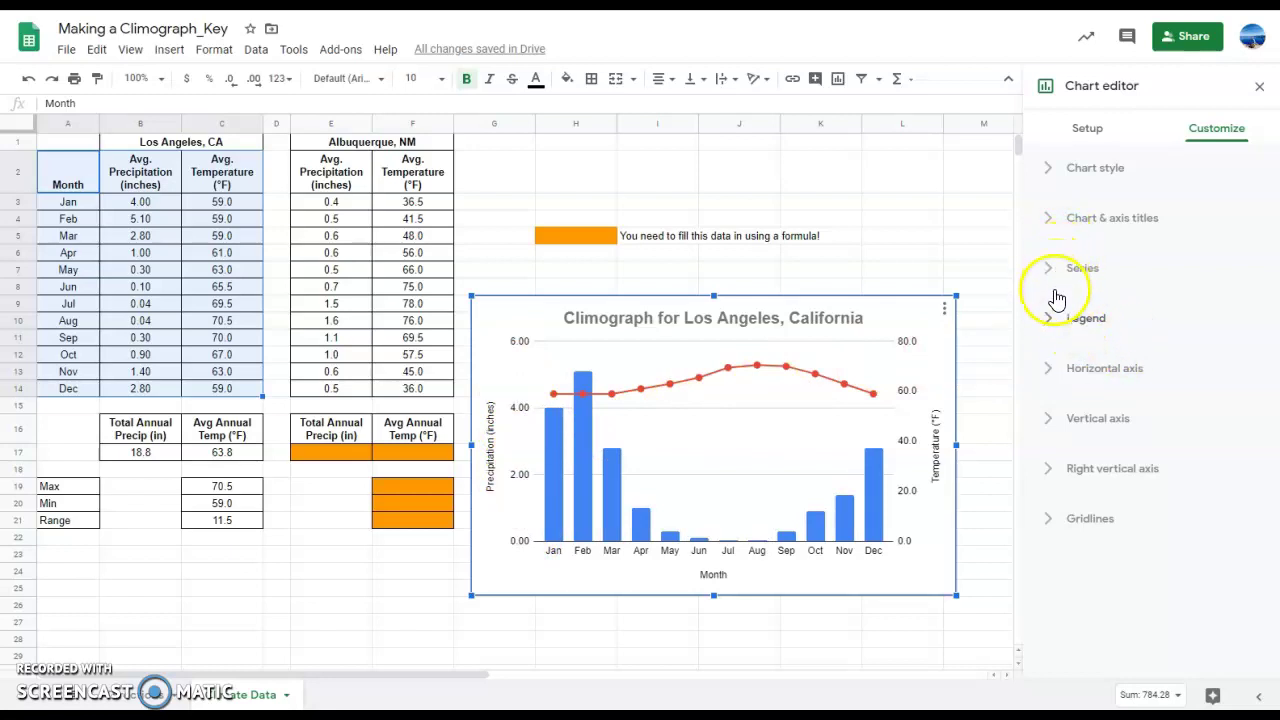
- Set the vertical axis minimum to 0 and maximum to 6
{"action": "left_click", "coordinate": [1051, 427]}
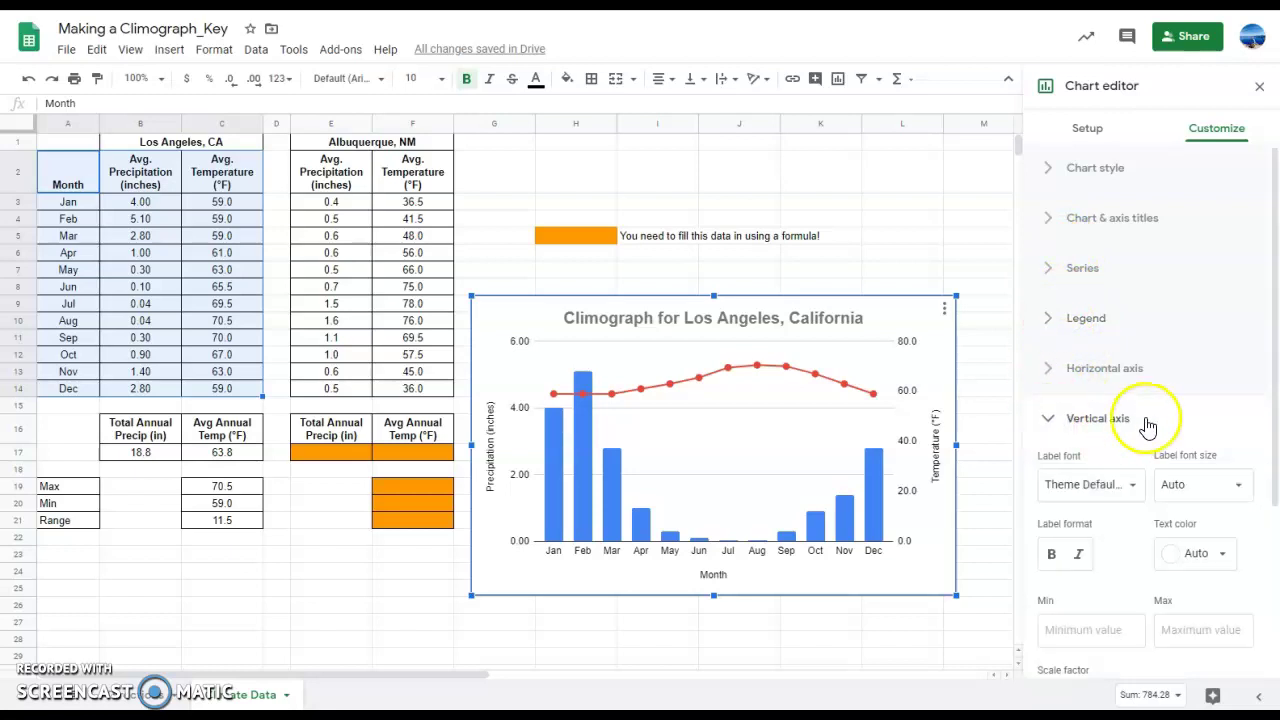
{"action": "scroll", "coordinate": [1150, 425], "scroll_direction": "down", "scroll_amount": 2}
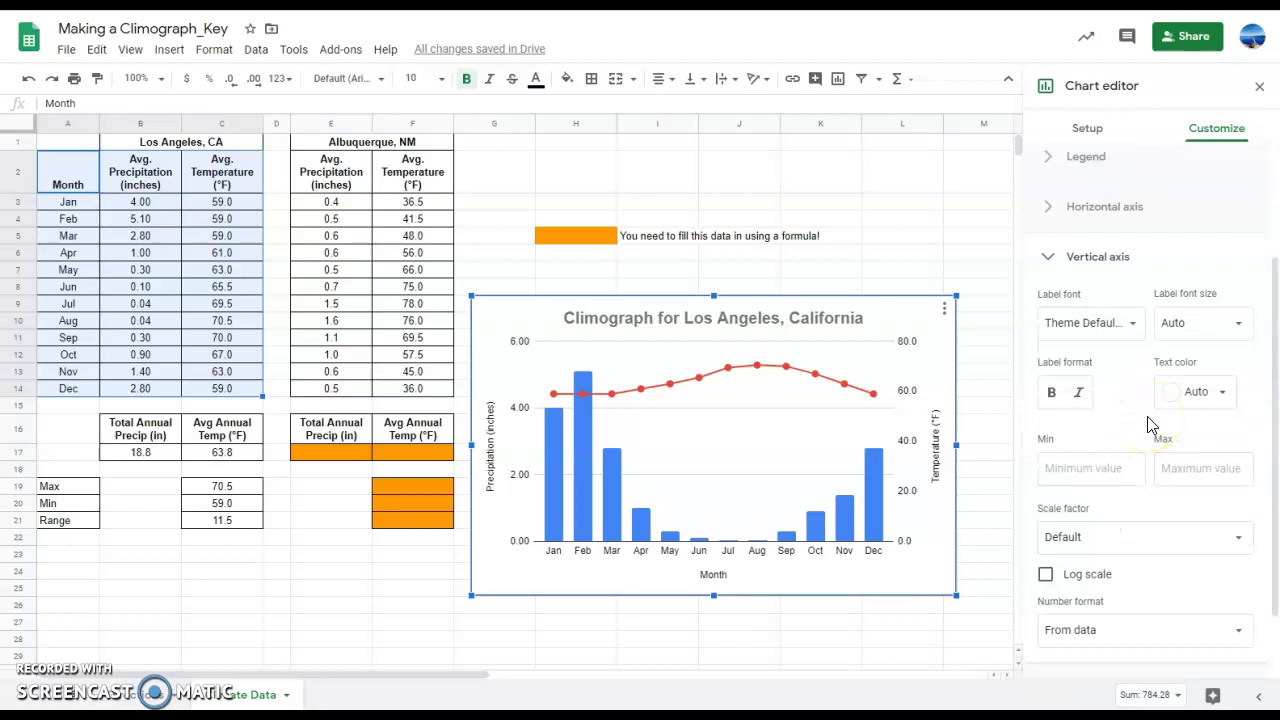
{"action": "left_click", "coordinate": [1081, 470]}
{"action": "left_click", "coordinate": [1194, 468]}
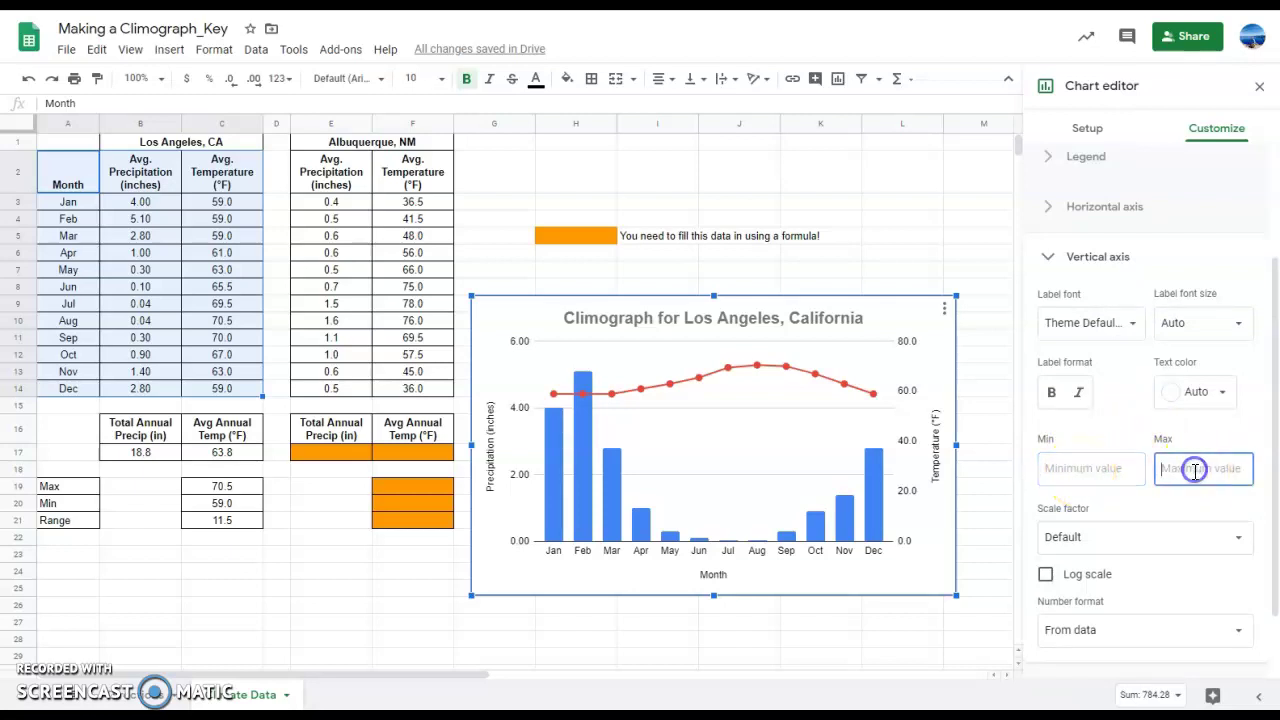
{"action": "left_click", "coordinate": [1122, 472]}
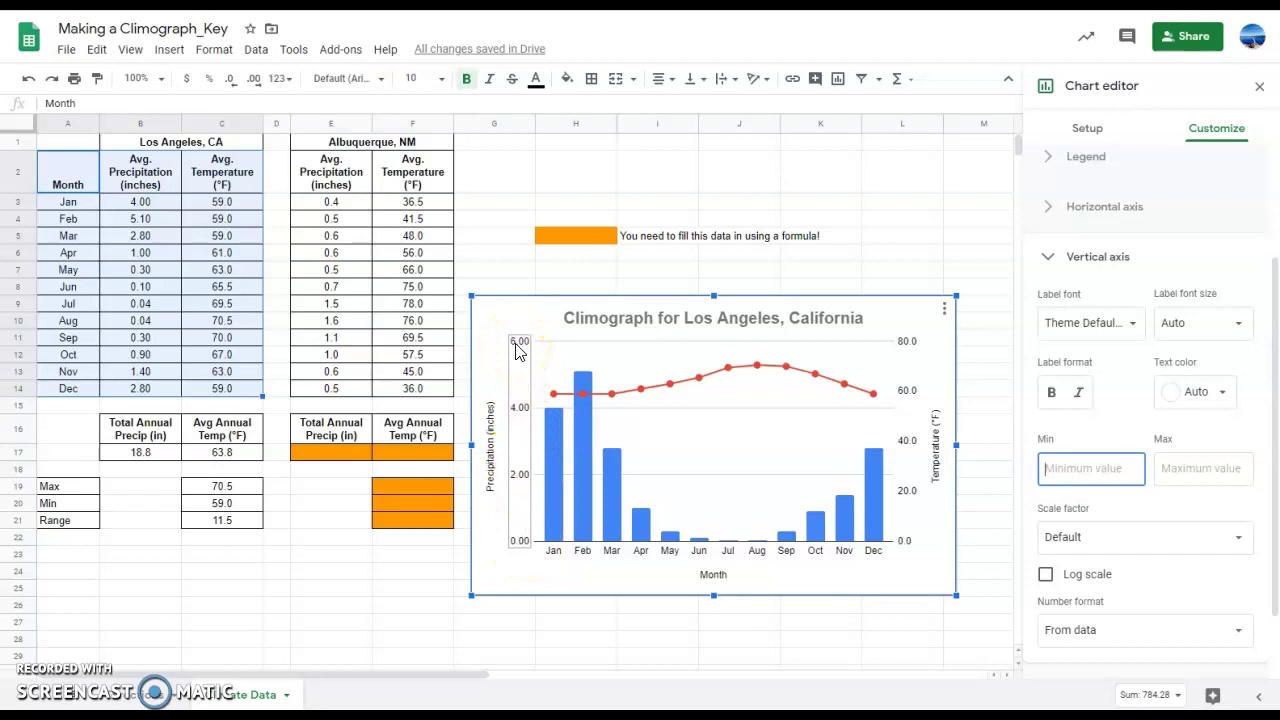
{"action": "type", "text": "0"}
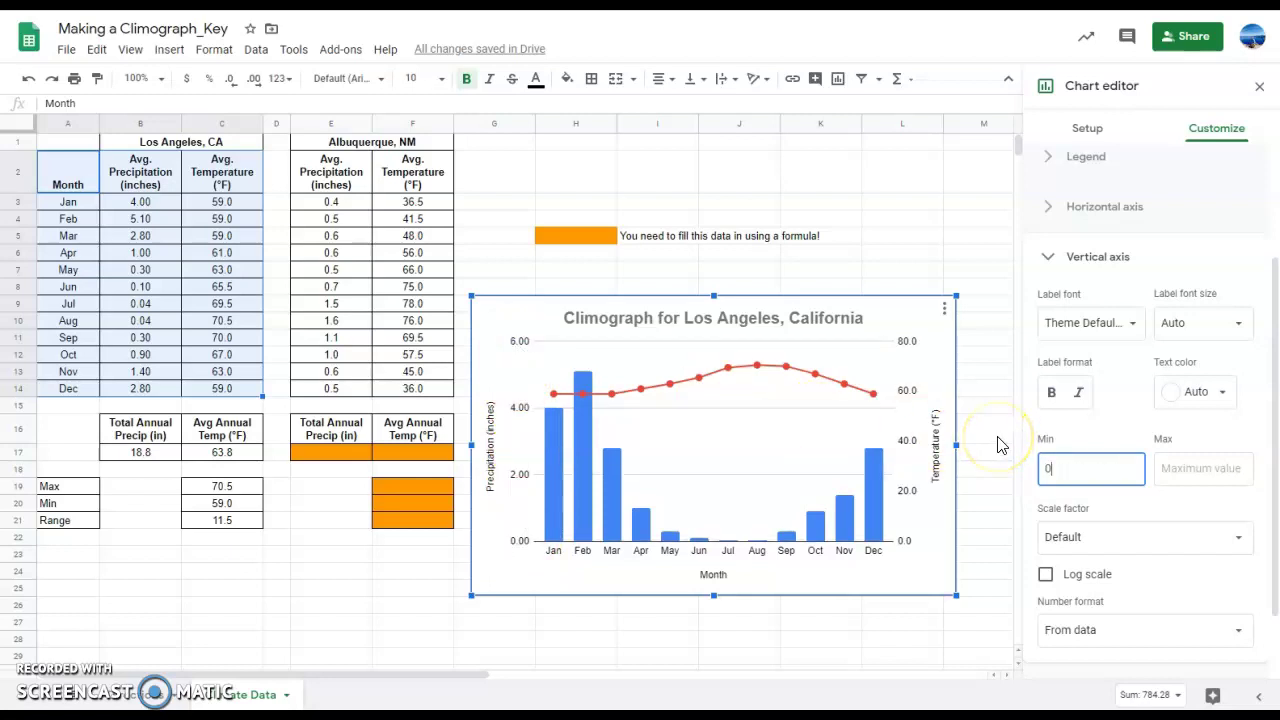
{"action": "left_click", "coordinate": [1191, 472]}
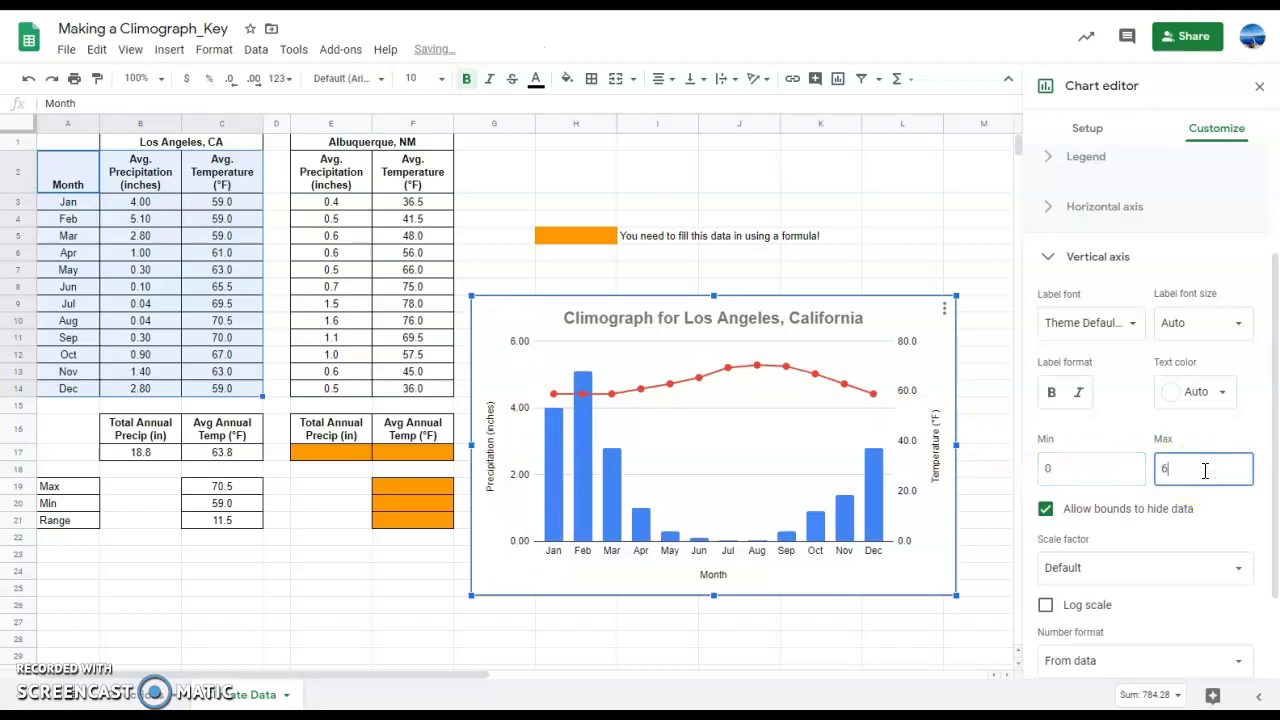
{"action": "left_click", "coordinate": [1090, 470]}
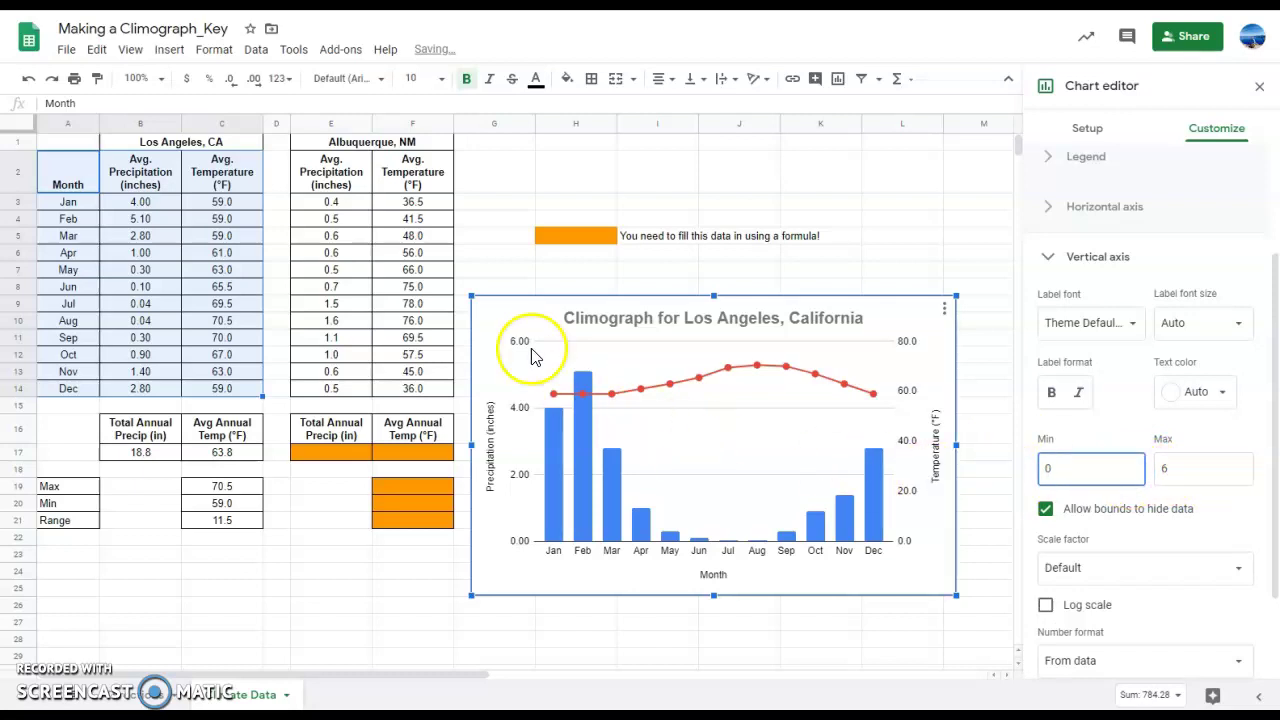
{"action": "left_click", "coordinate": [1180, 472]}
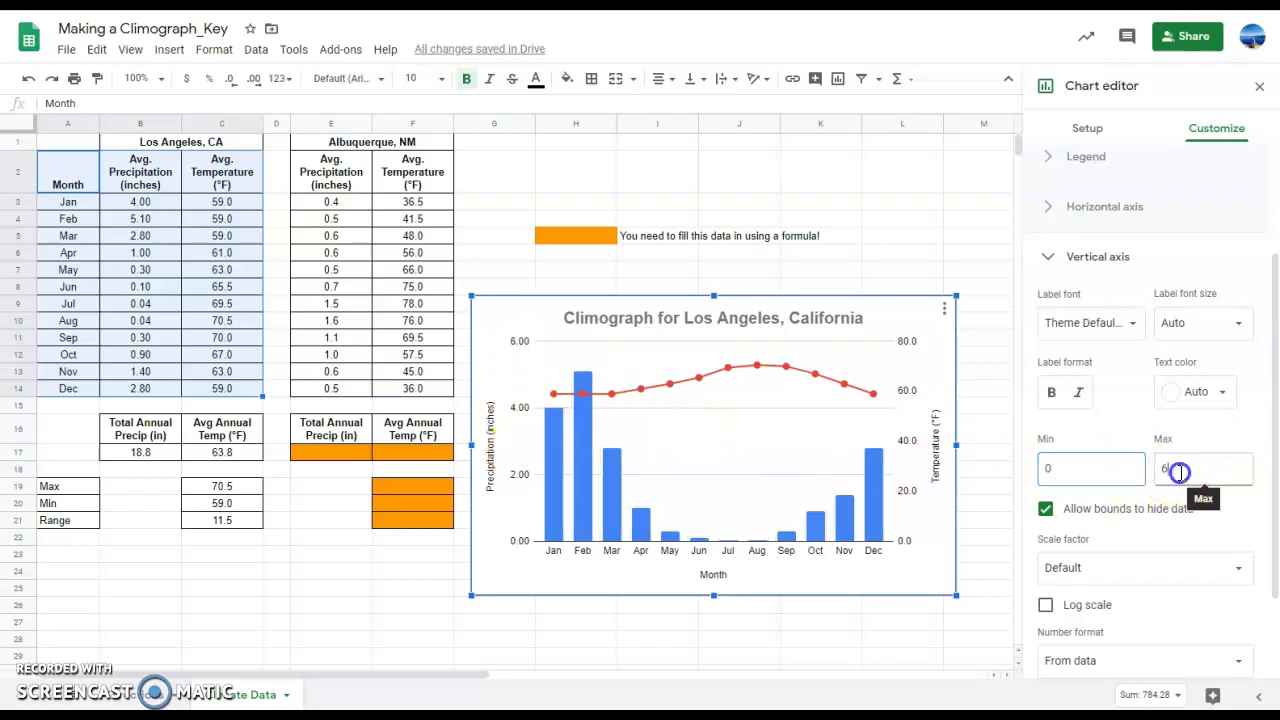
{"action": "double_click", "coordinate": [1165, 469]}
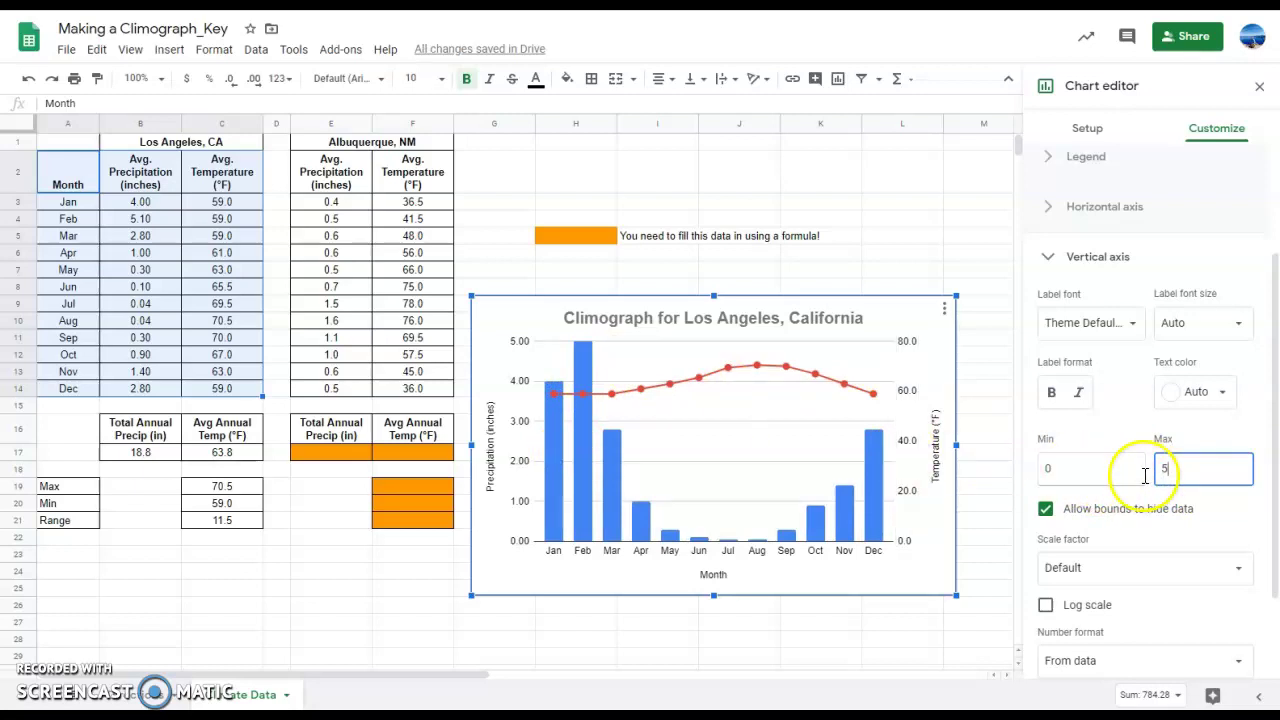
{"action": "key", "text": "BackSpace"}
{"action": "type", "text": "6"}
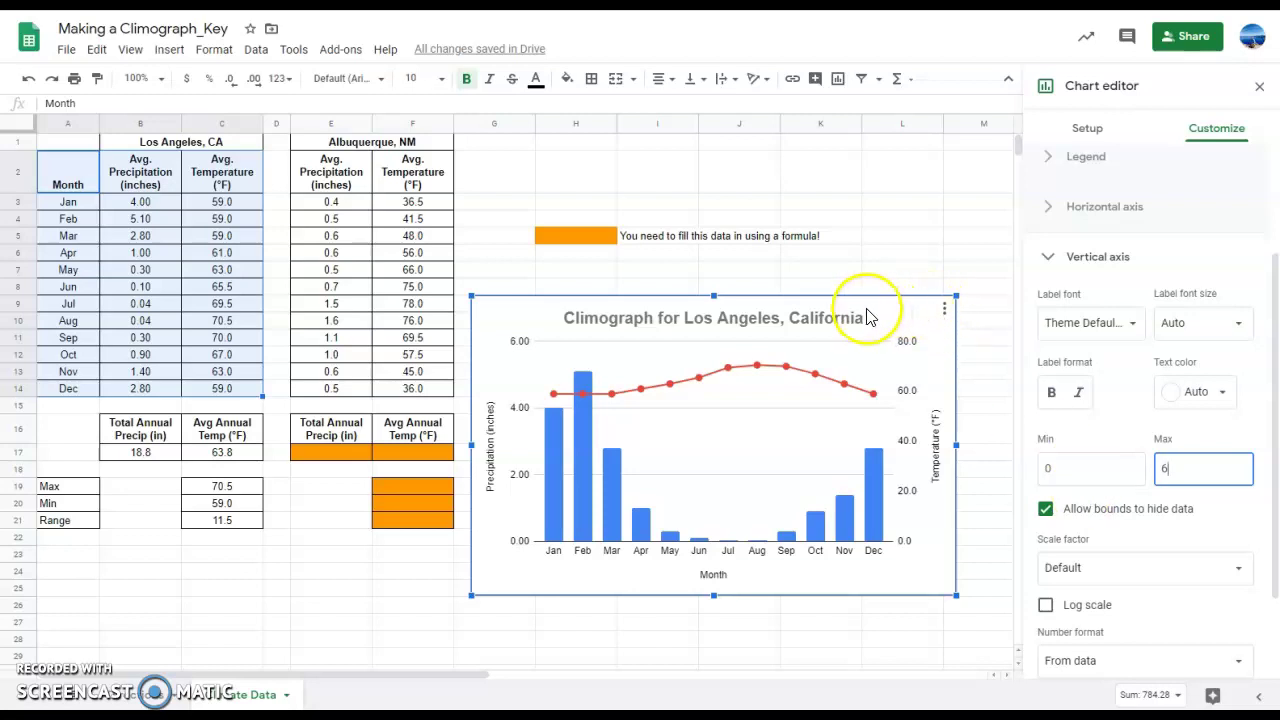
- Nudge the chart slightly up and right, then click a sheet cell to close the editor
{"action": "mouse_move", "coordinate": [865, 312]}
{"action": "left_mouse_down"}
{"action": "mouse_move", "coordinate": [853, 340]}
{"action": "mouse_move", "coordinate": [875, 300]}
{"action": "left_mouse_up"}
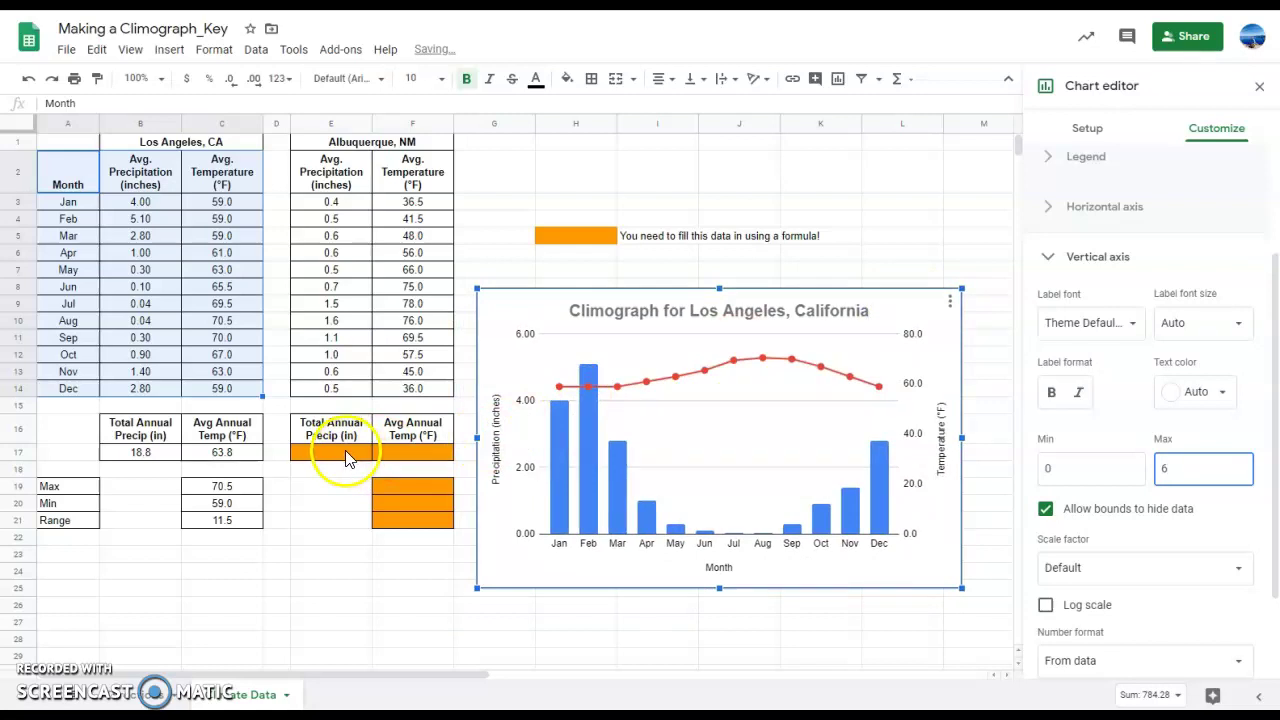
{"action": "left_click_drag", "start_coordinate": [340, 455], "coordinate": [416, 519]}
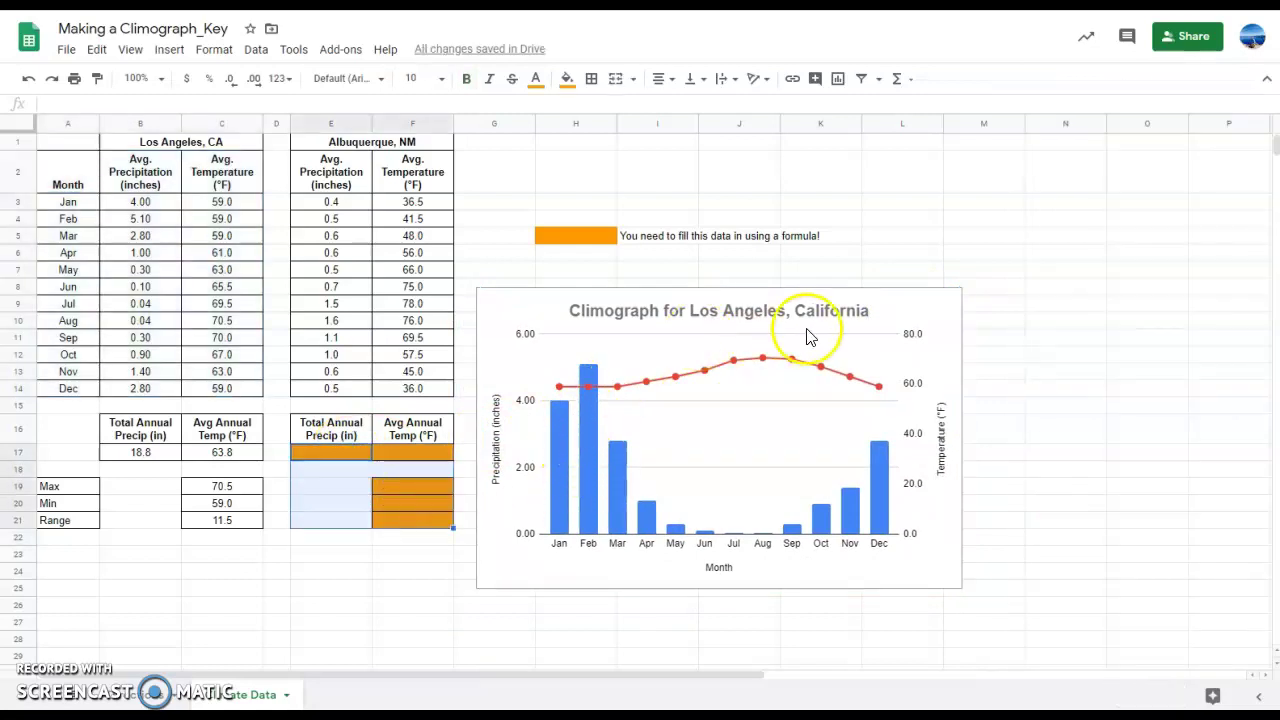